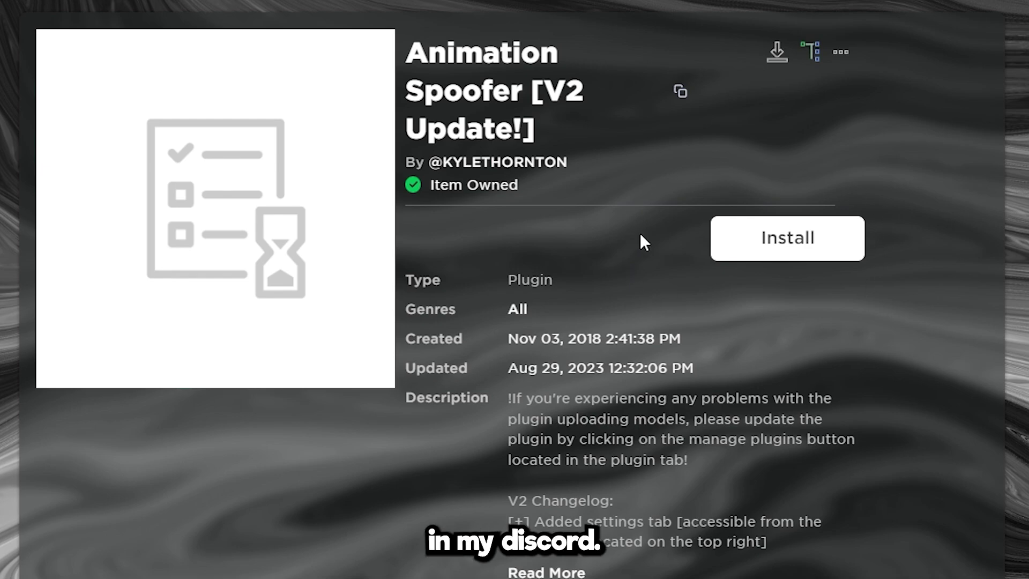
# - Install the Animation Spoofer [V2 Update!] plugin from its Creator Store page
pyautogui.click(811, 262)
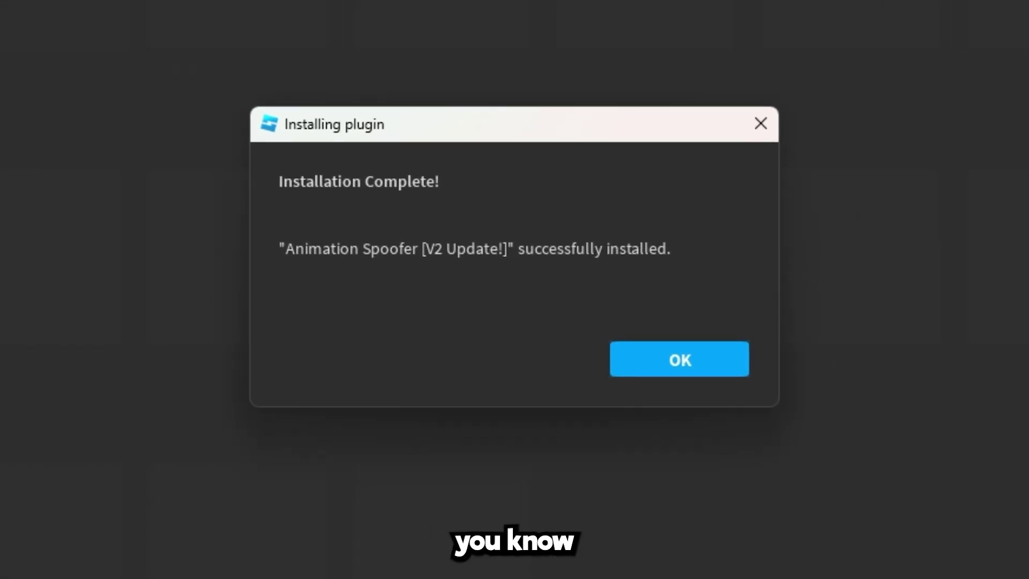
# - Confirm the plugin installation and select the Crouch animation to view its properties
pyautogui.click(680, 360)
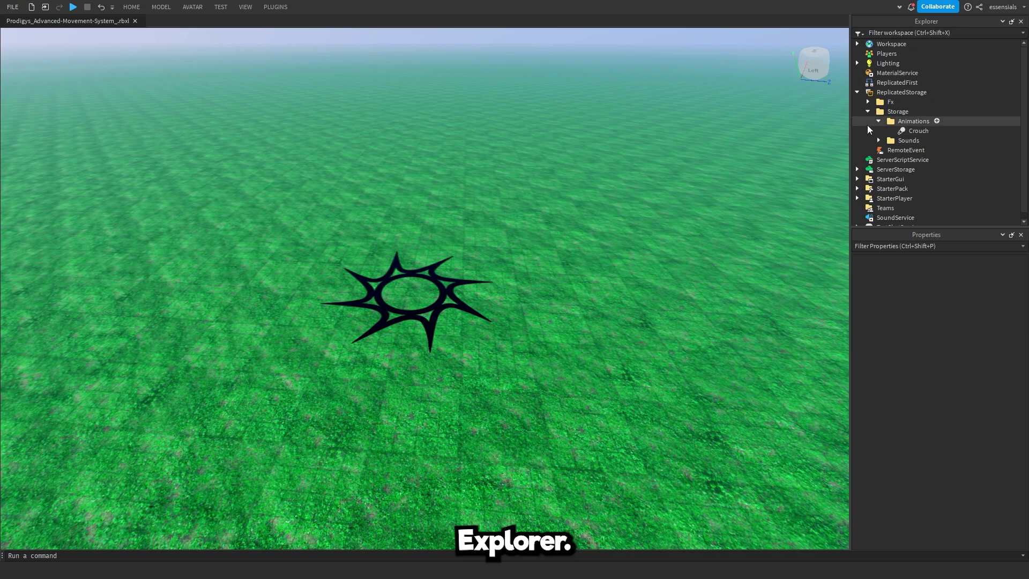
pyautogui.click(911, 131)
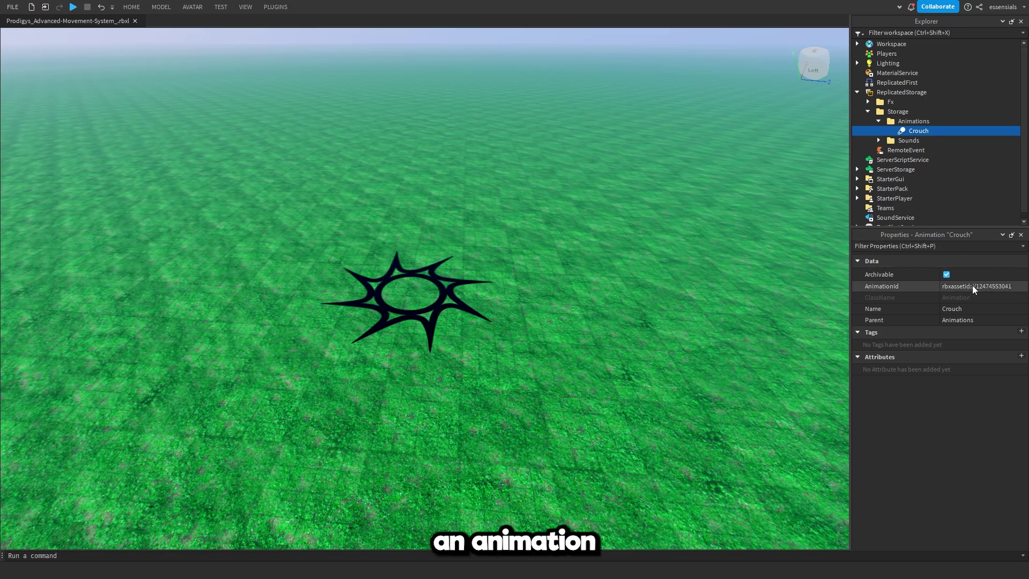
pyautogui.scroll(-1, 897, 171)
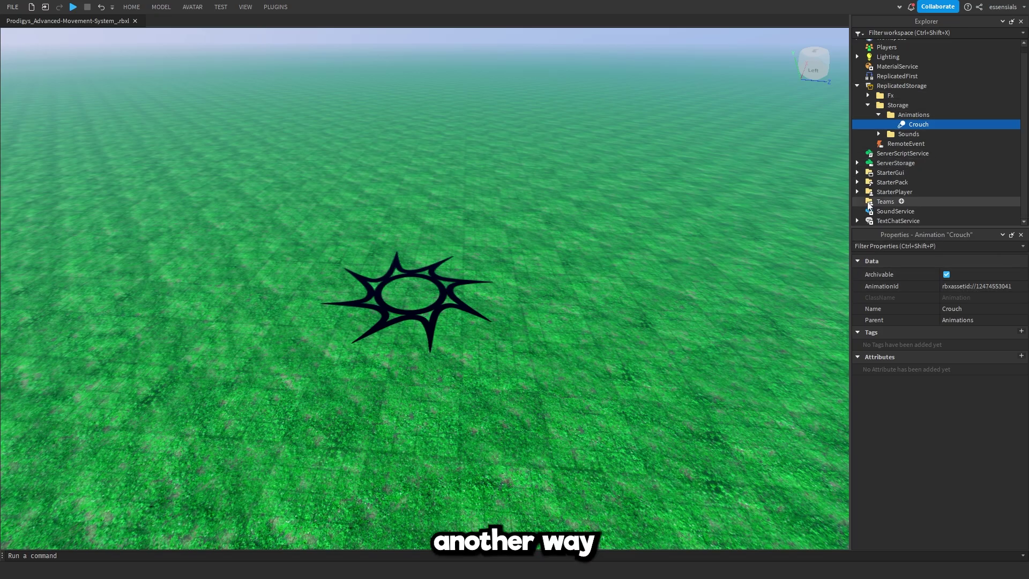
# - Open the Land local script under StarterPlayer > StarterCharacterScripts to view its animation ID
pyautogui.click(857, 191)
pyautogui.scroll(-5, 857, 191)
pyautogui.click(894, 152)
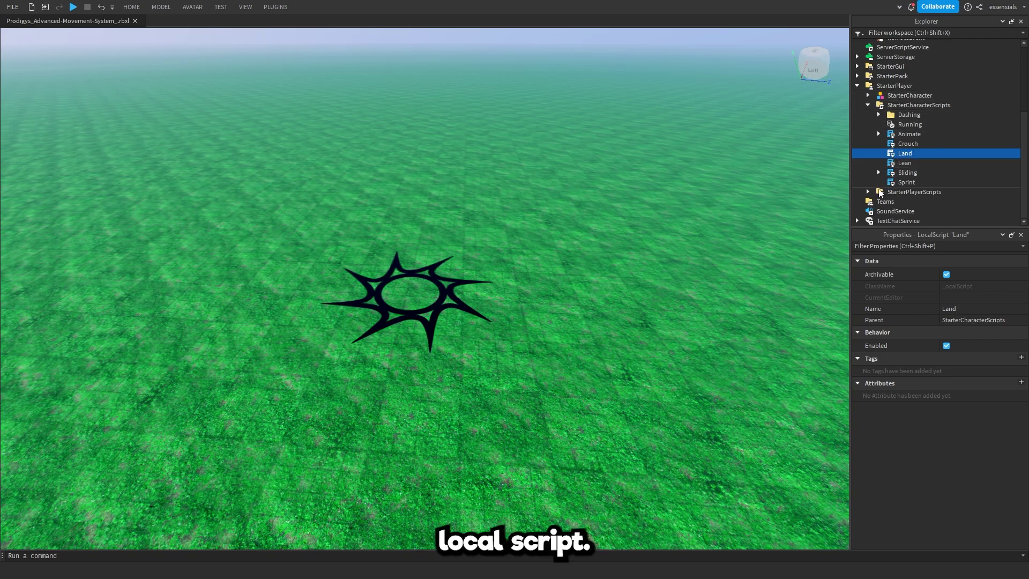
pyautogui.doubleClick(904, 153)
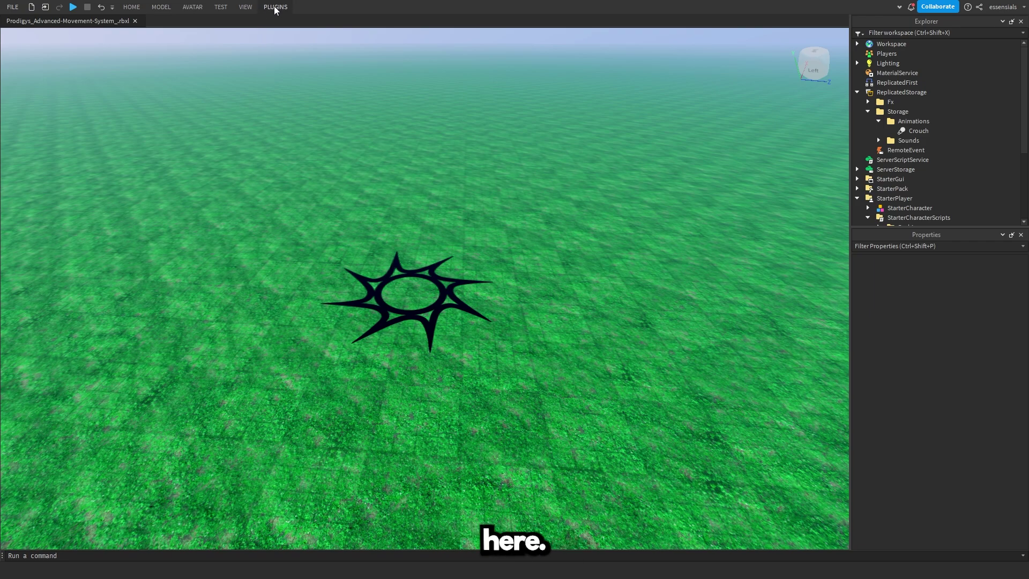
# - Open Plugin Management and check that Animation Spoofer [V2 Update!] is enabled
pyautogui.click(276, 7)
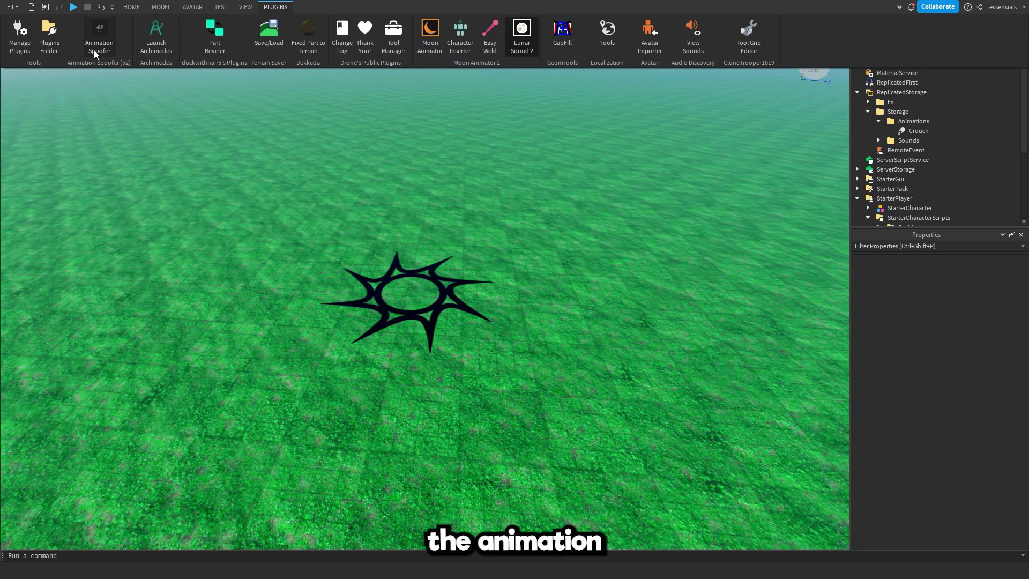
pyautogui.click(24, 33)
pyautogui.moveTo(114, 120); pyautogui.dragTo(121, 106)
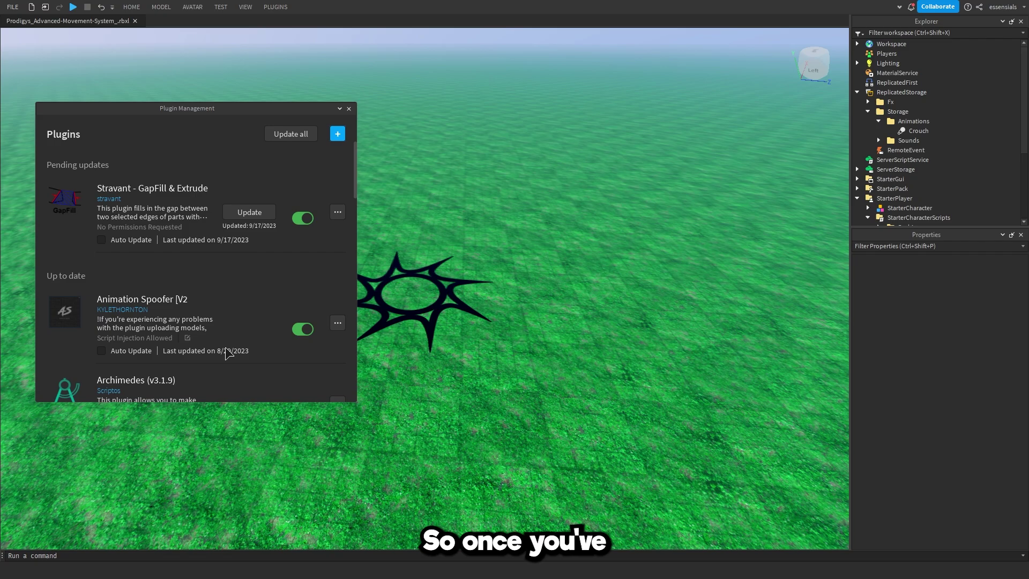
pyautogui.click(349, 108)
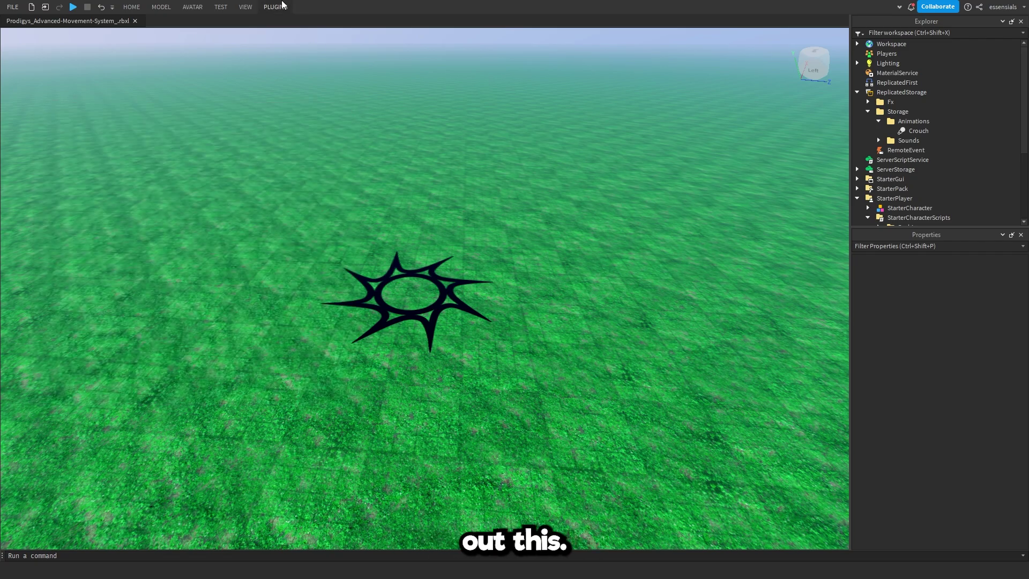
pyautogui.click(279, 6)
pyautogui.click(97, 38)
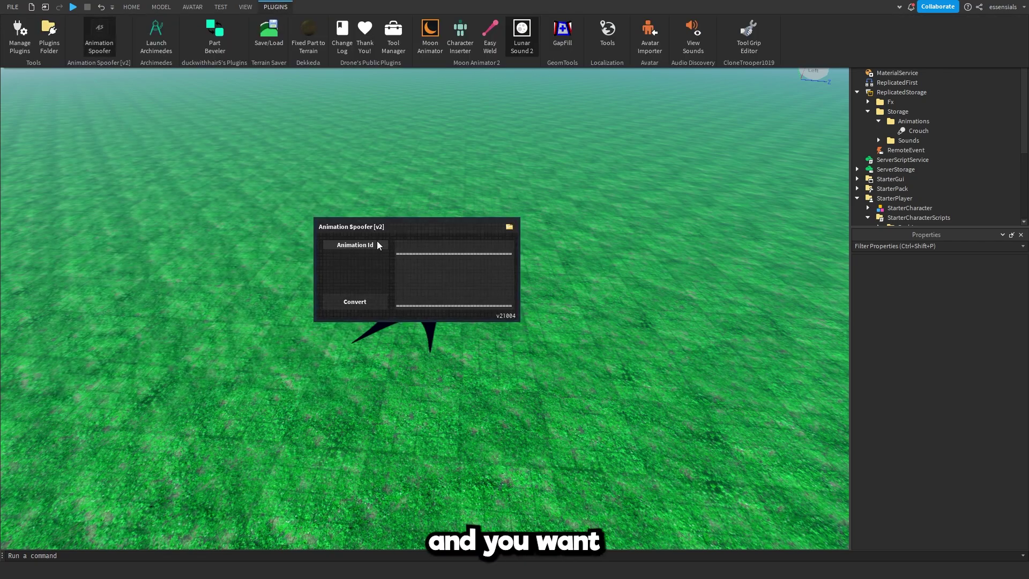
pyautogui.click(357, 246)
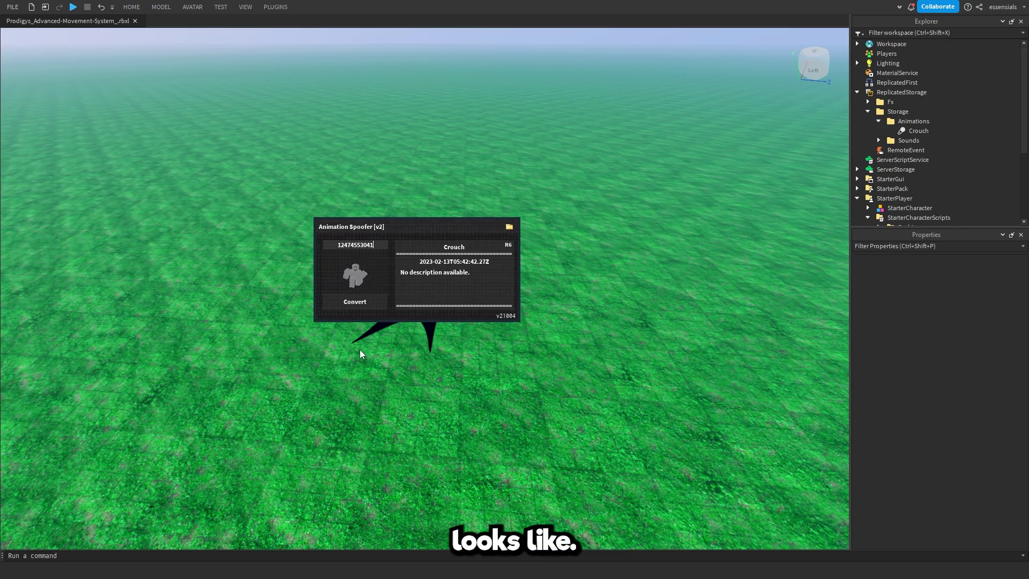
pyautogui.click(354, 304)
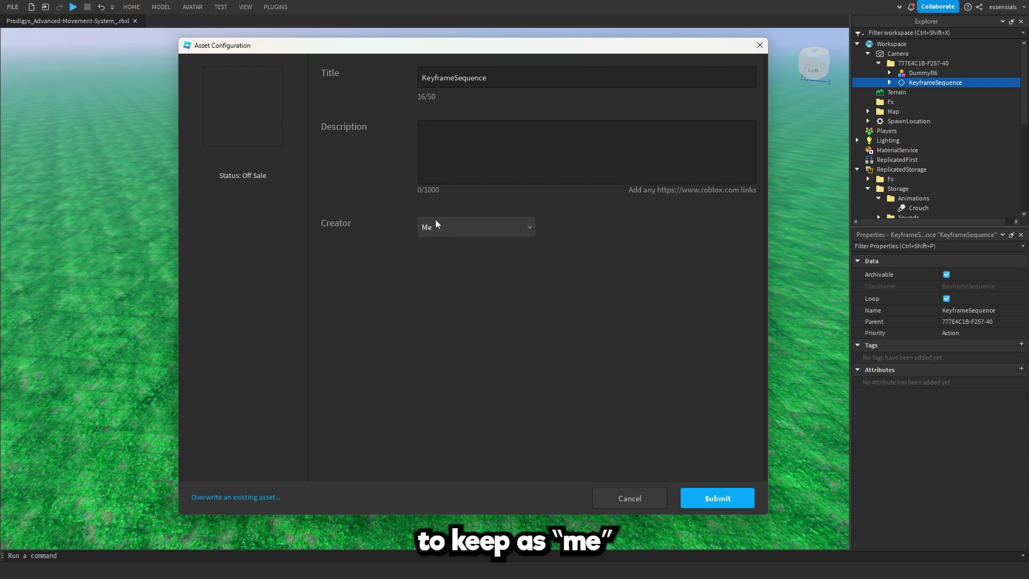
# - Keep Creator as Me, discard the pending upload, and leave the priority at Action
pyautogui.click(466, 227)
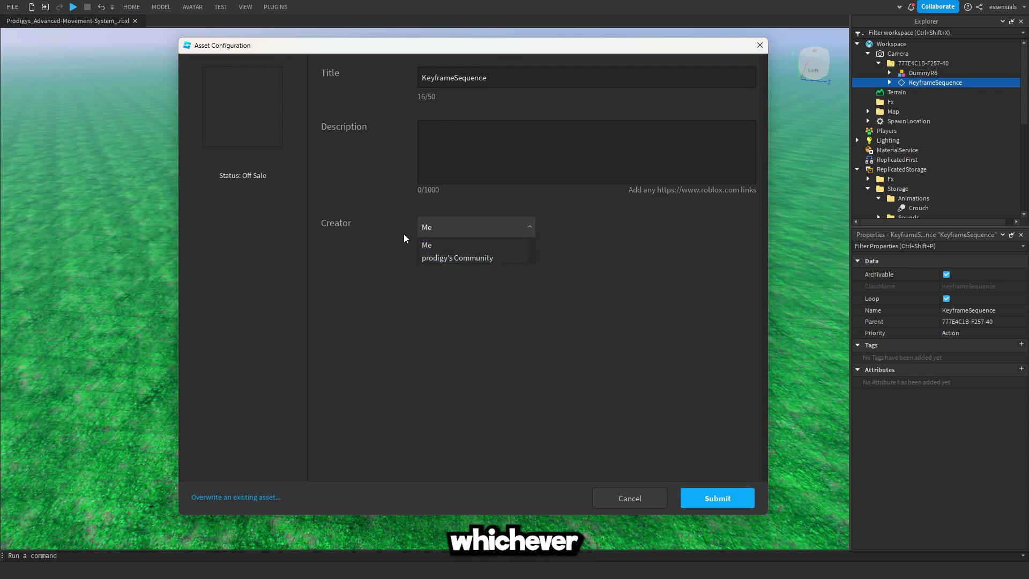
pyautogui.click(431, 224)
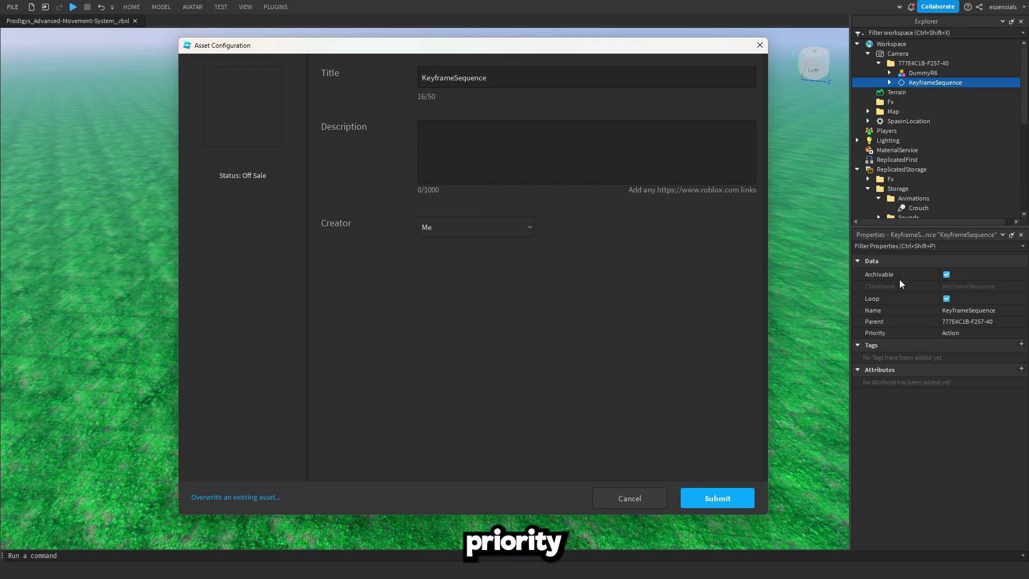
pyautogui.click(758, 48)
pyautogui.click(564, 299)
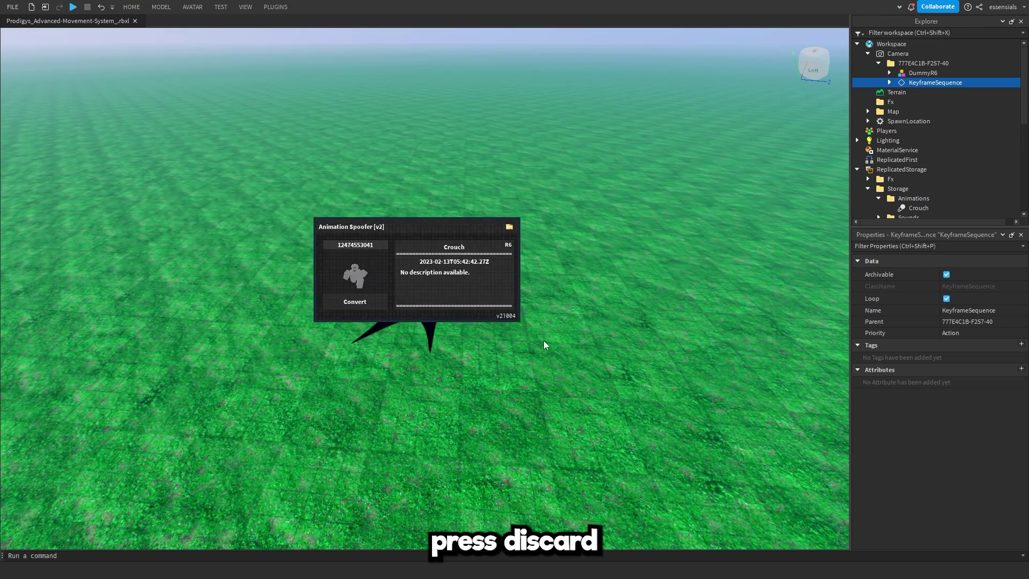
pyautogui.click(962, 334)
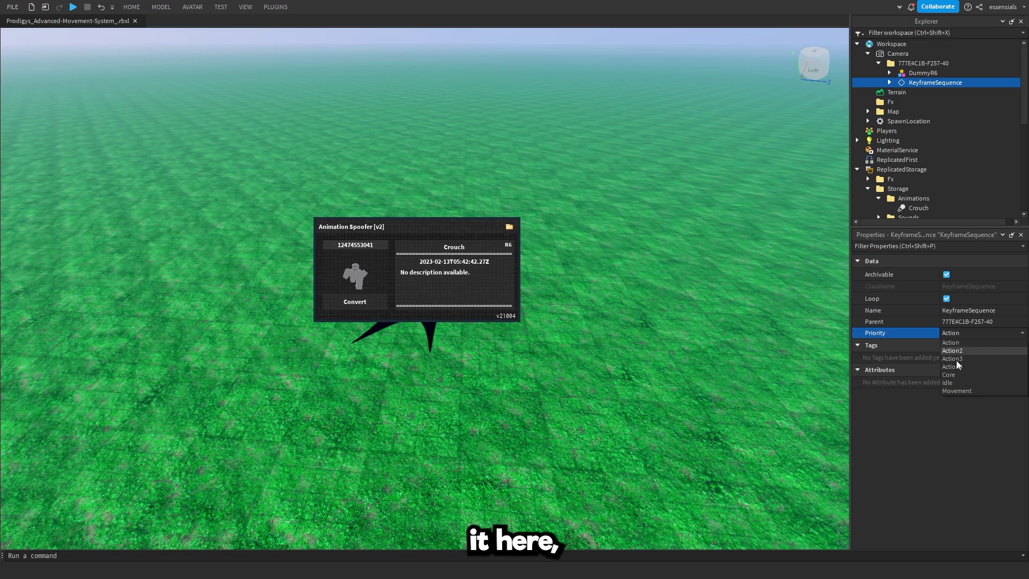
pyautogui.click(945, 455)
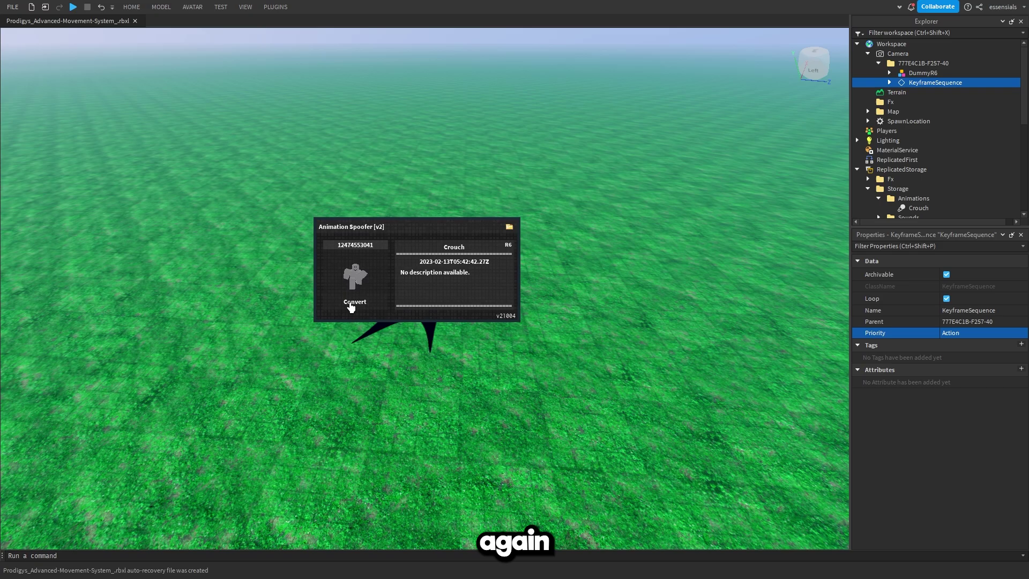
pyautogui.click(351, 305)
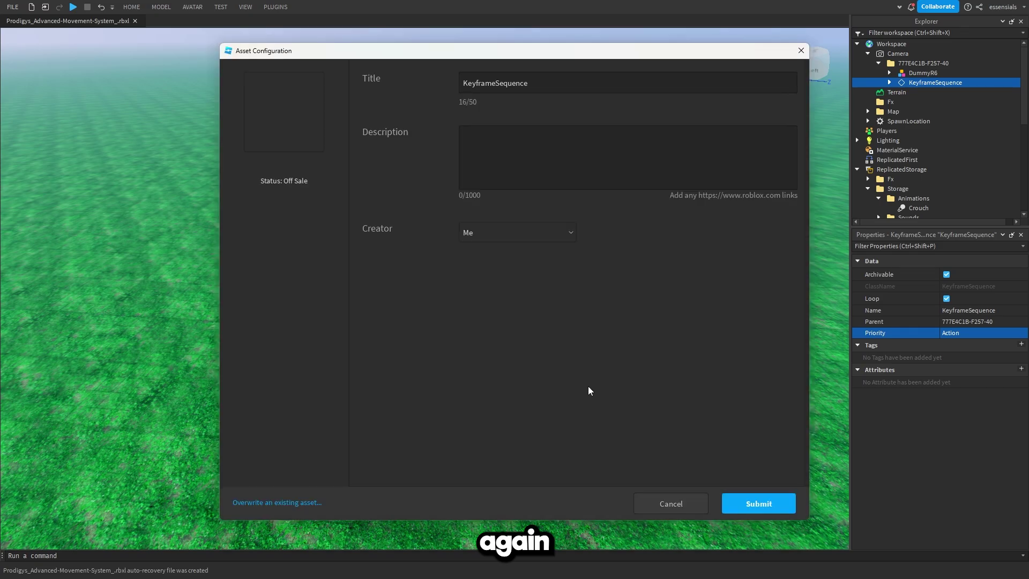
pyautogui.click(744, 500)
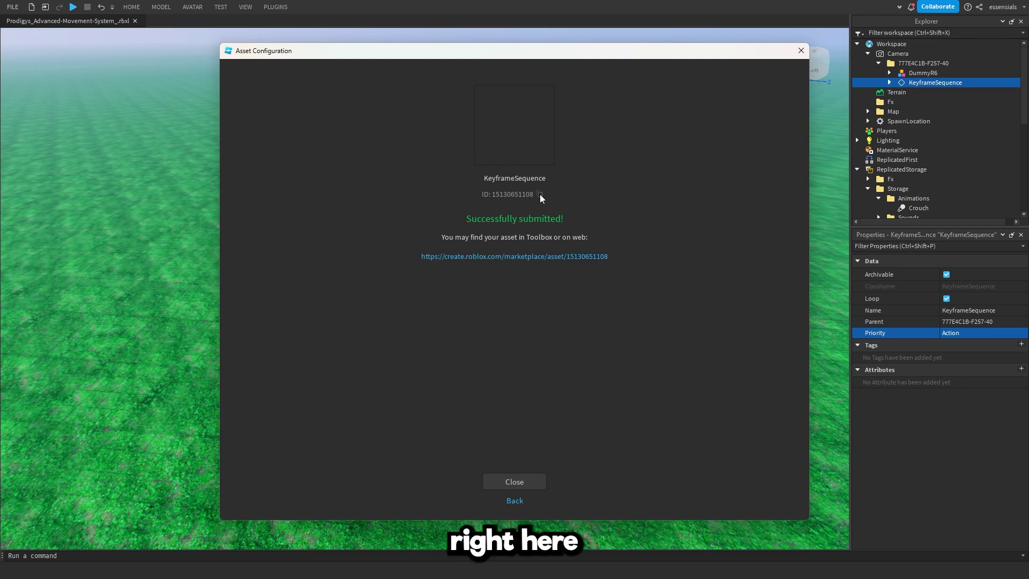
pyautogui.click(540, 194)
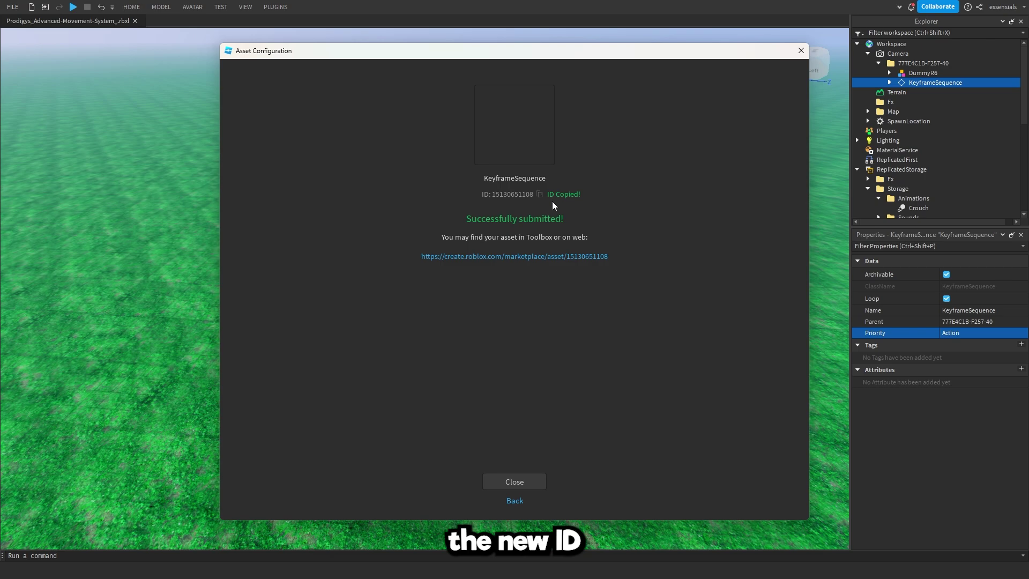
pyautogui.click(801, 51)
pyautogui.scroll(-3, 940, 111)
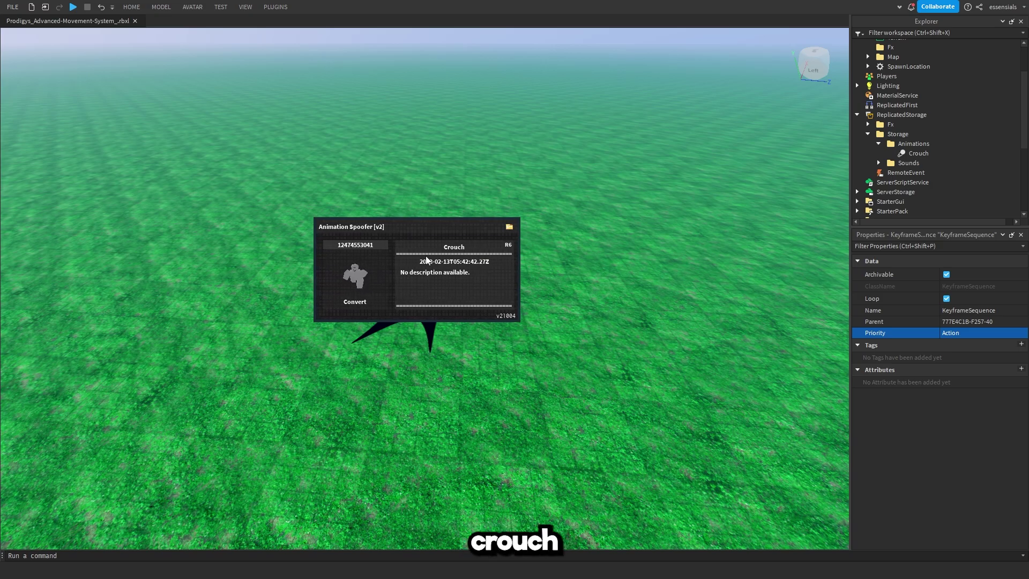
pyautogui.click(914, 154)
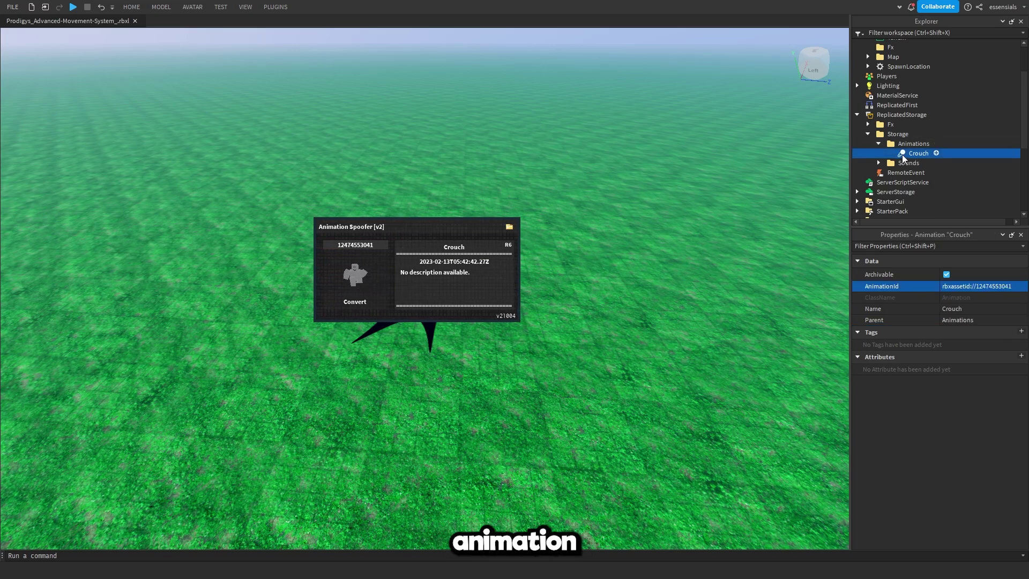
pyautogui.doubleClick(1000, 286)
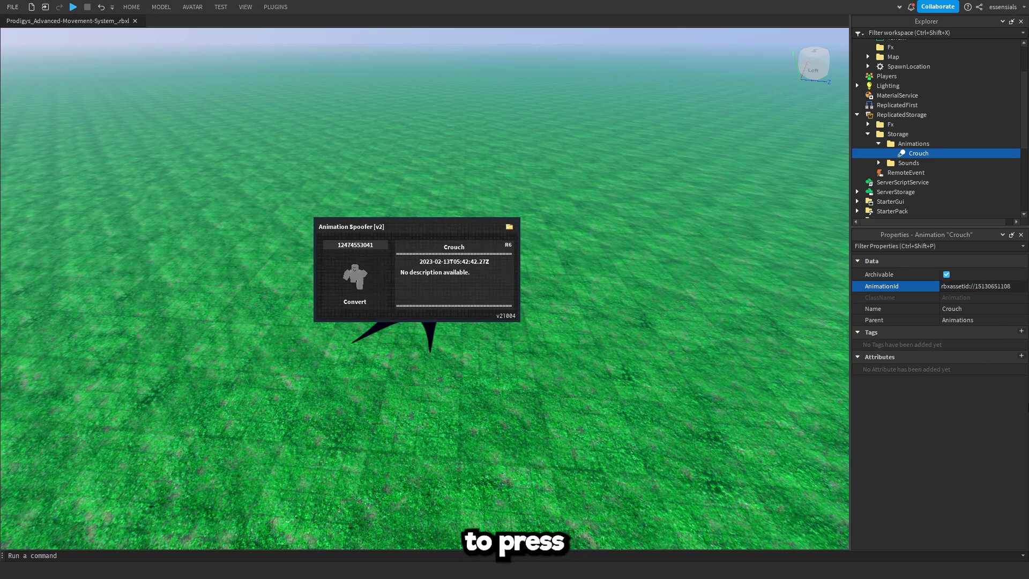
pyautogui.press('Return')
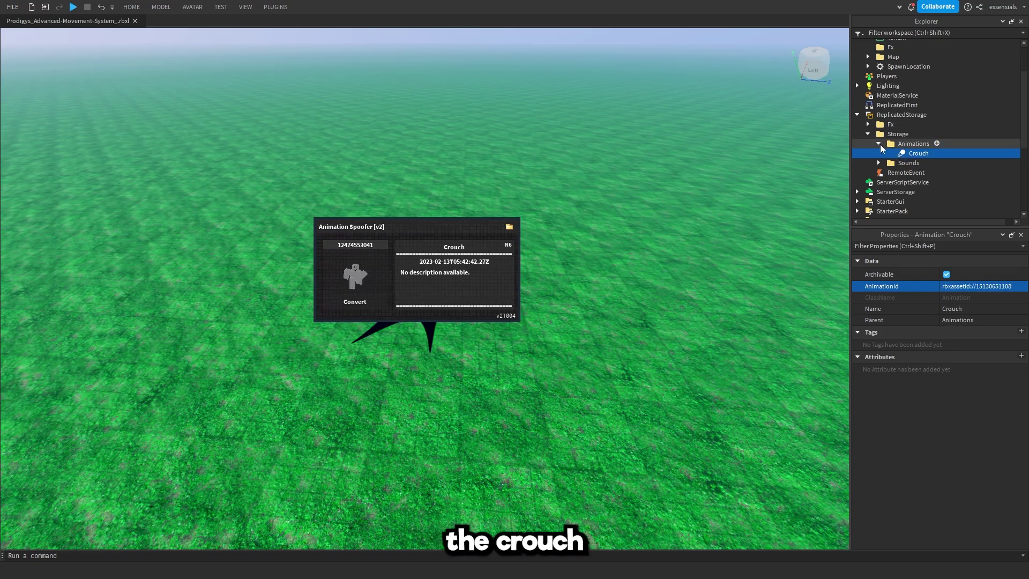
pyautogui.click(880, 143)
pyautogui.click(869, 134)
pyautogui.scroll(-2, 929, 157)
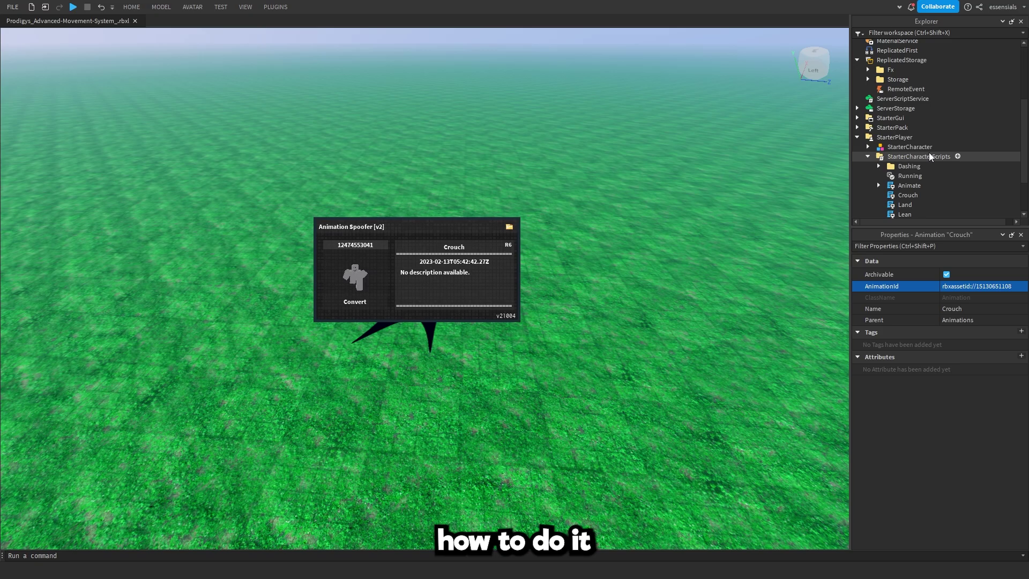
pyautogui.scroll(-3, 930, 156)
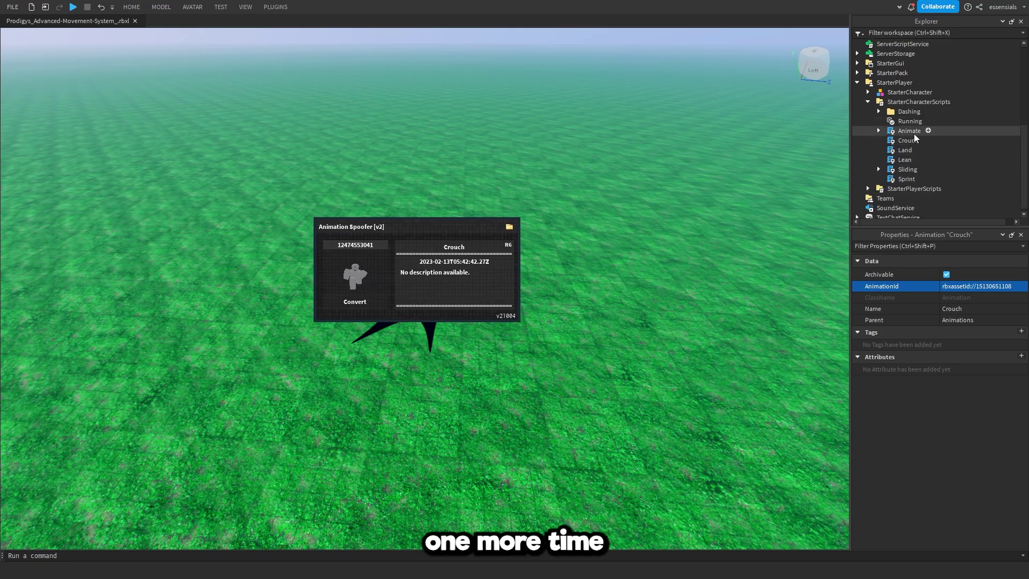
pyautogui.doubleClick(904, 150)
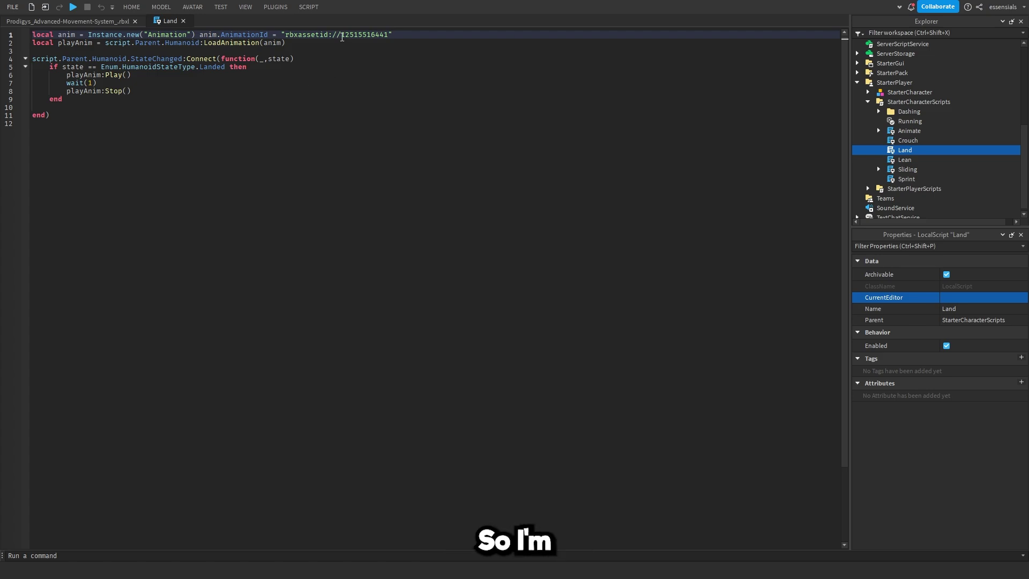
pyautogui.moveTo(341, 36); pyautogui.dragTo(390, 37)
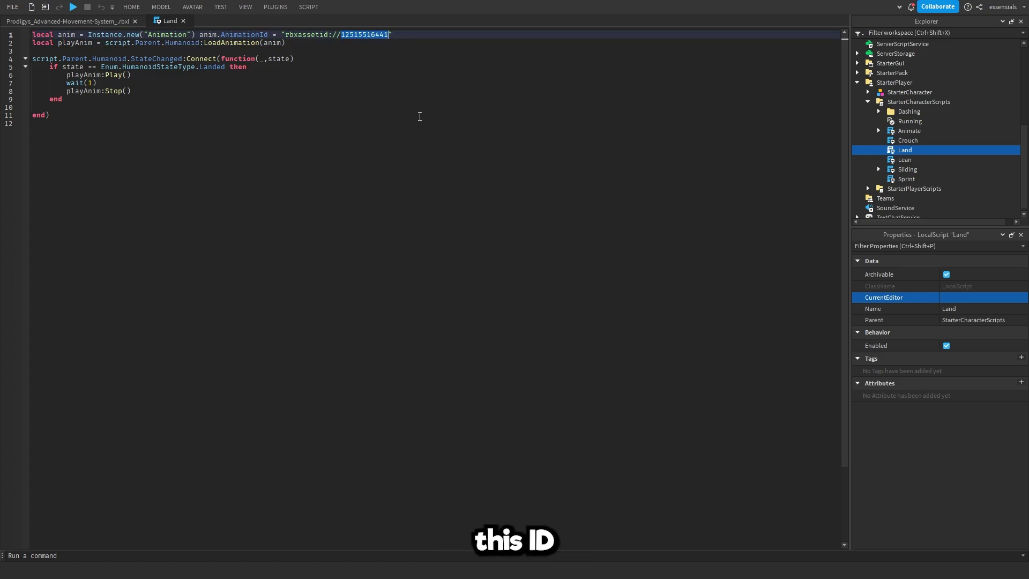
pyautogui.rightClick(348, 33)
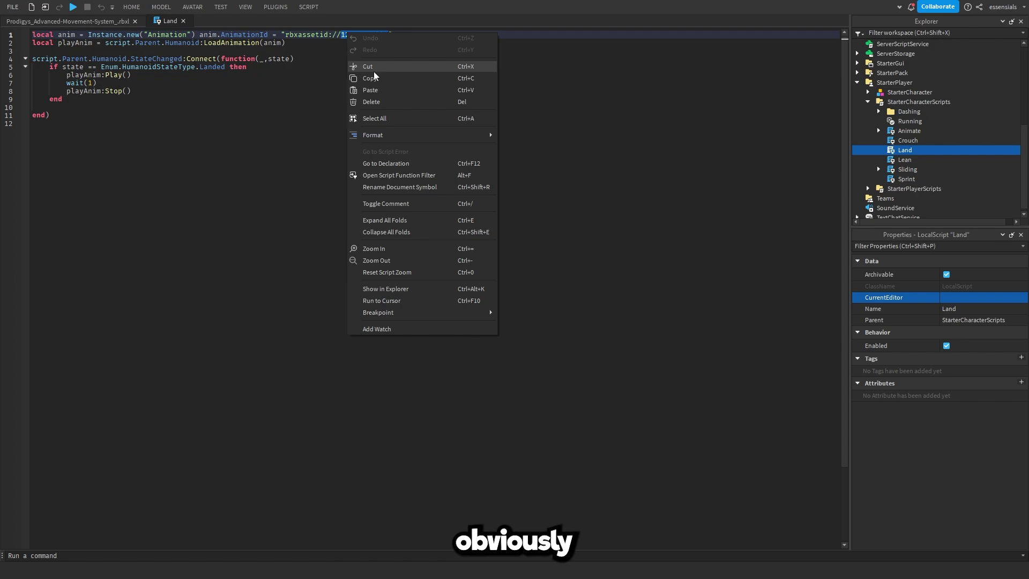
pyautogui.click(370, 79)
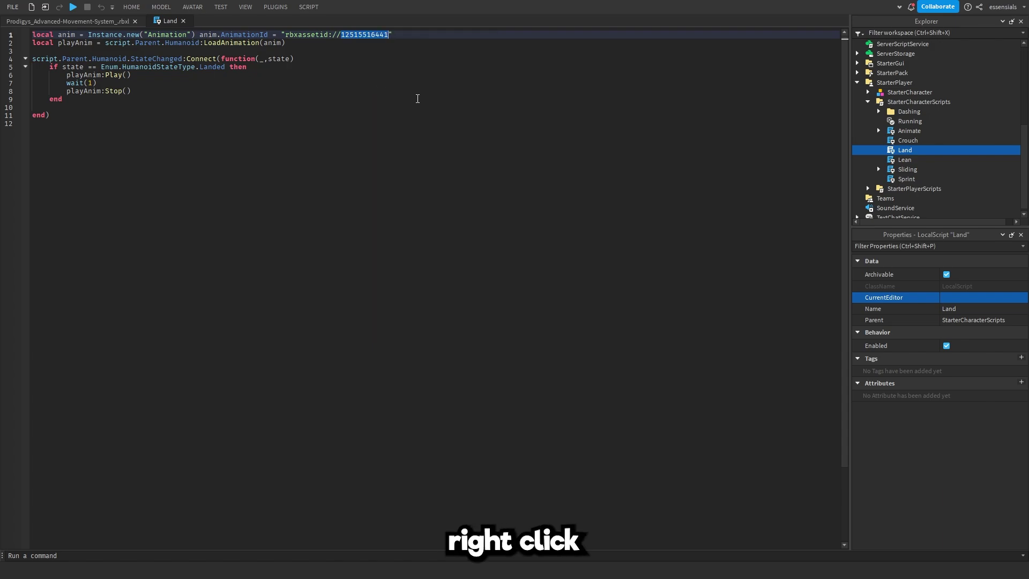
pyautogui.click(183, 21)
pyautogui.click(356, 245)
pyautogui.hotkey('ctrl', 'v')
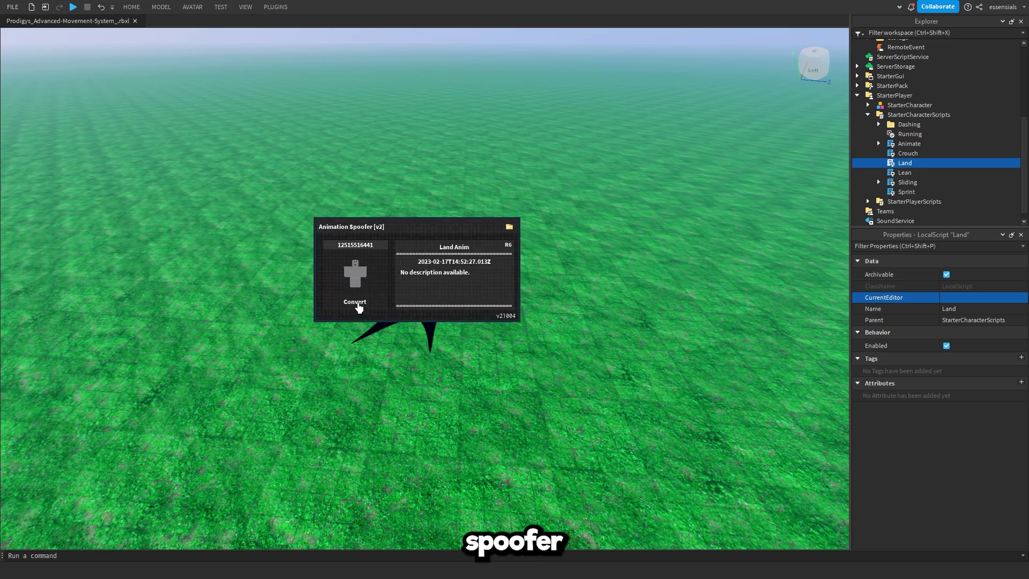
pyautogui.click(356, 302)
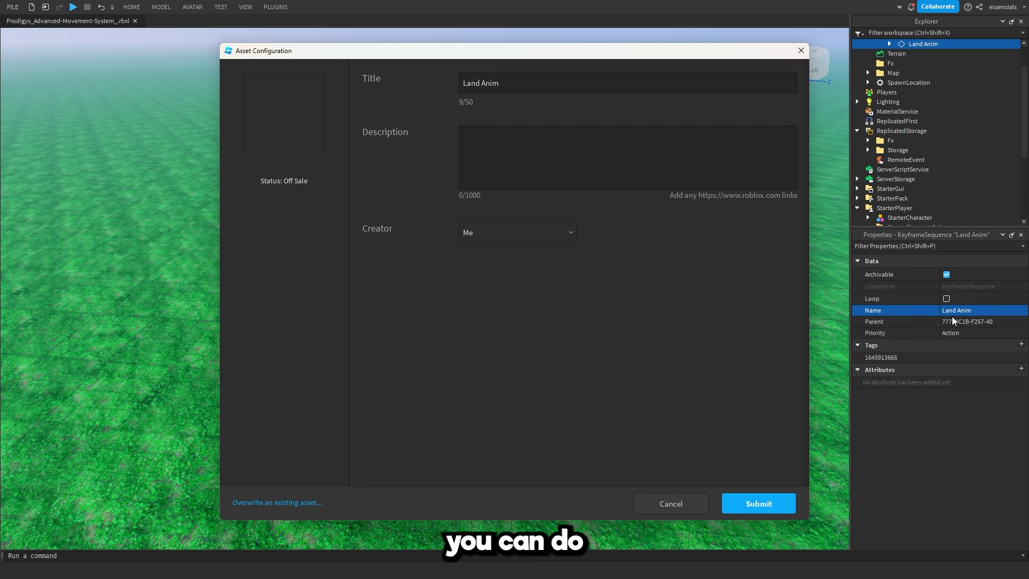
pyautogui.click(767, 506)
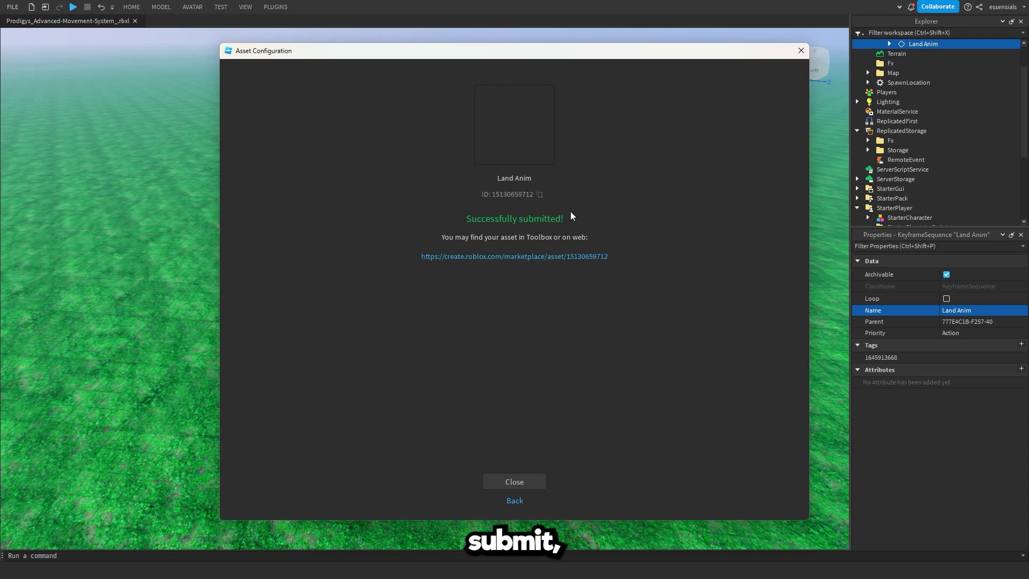
pyautogui.click(801, 51)
pyautogui.scroll(-3, 921, 114)
pyautogui.doubleClick(905, 153)
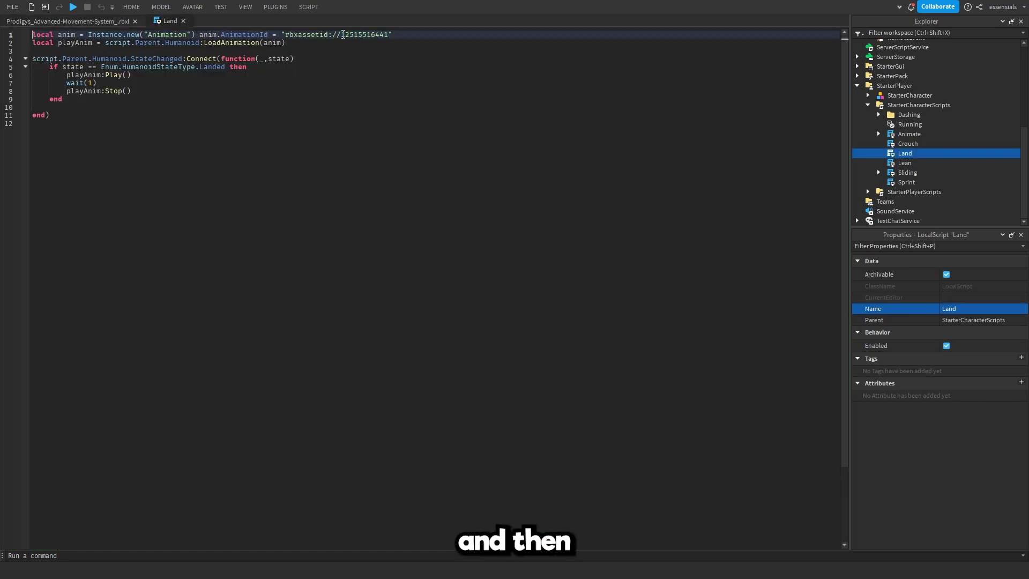
pyautogui.moveTo(341, 35); pyautogui.dragTo(390, 36)
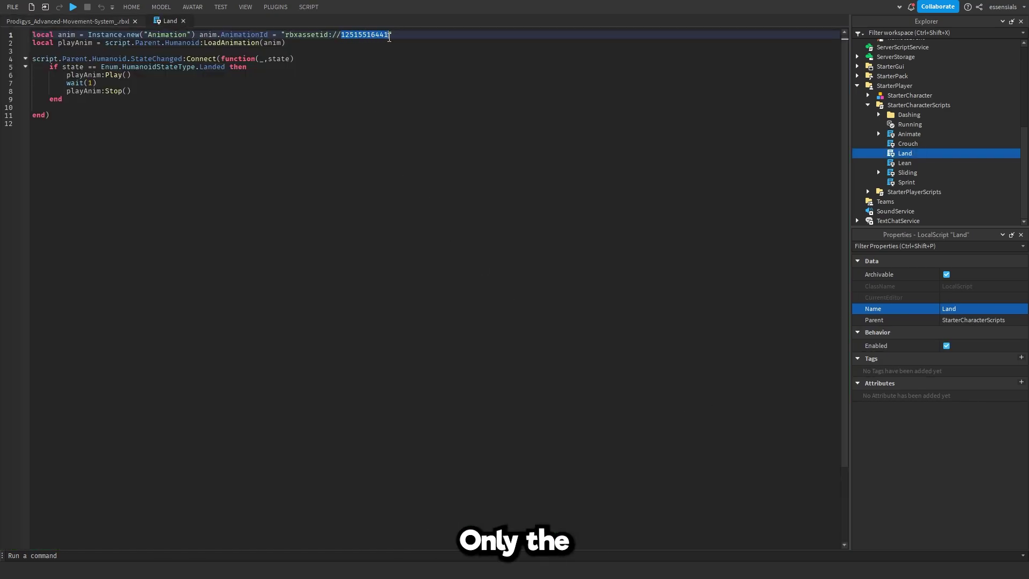
pyautogui.hotkey('ctrl', 'v')
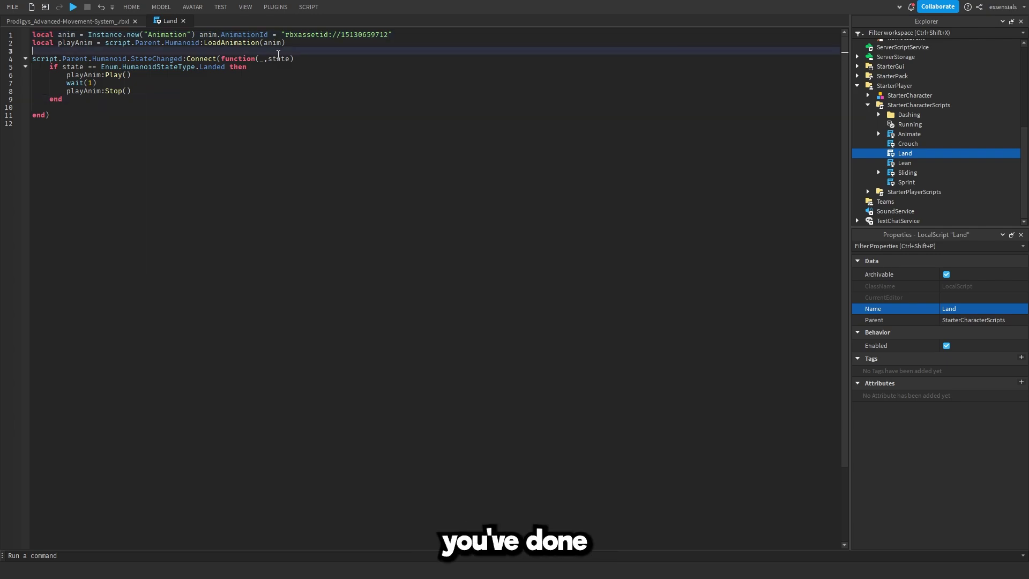
pyautogui.click(408, 35)
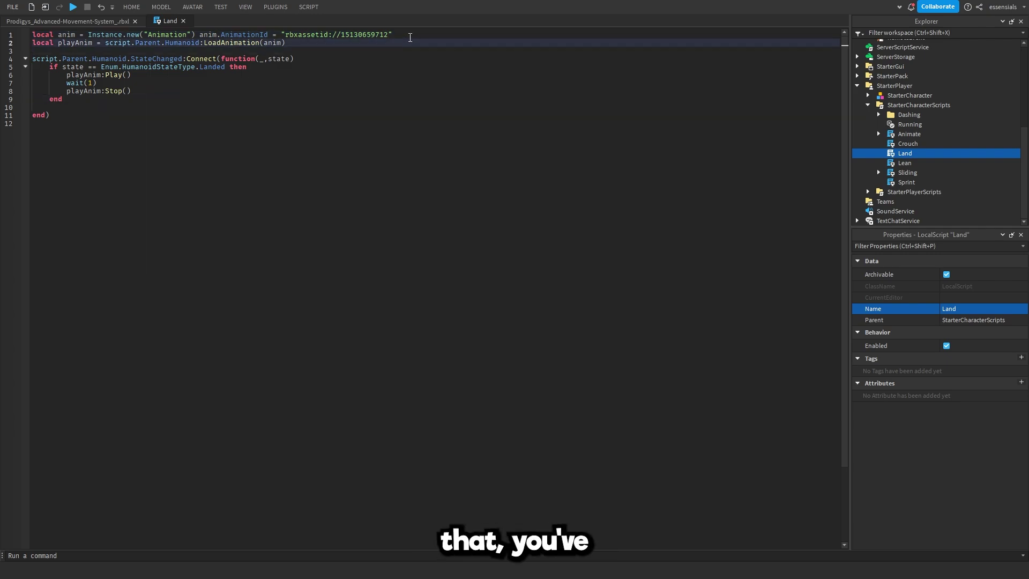
pyautogui.click(183, 21)
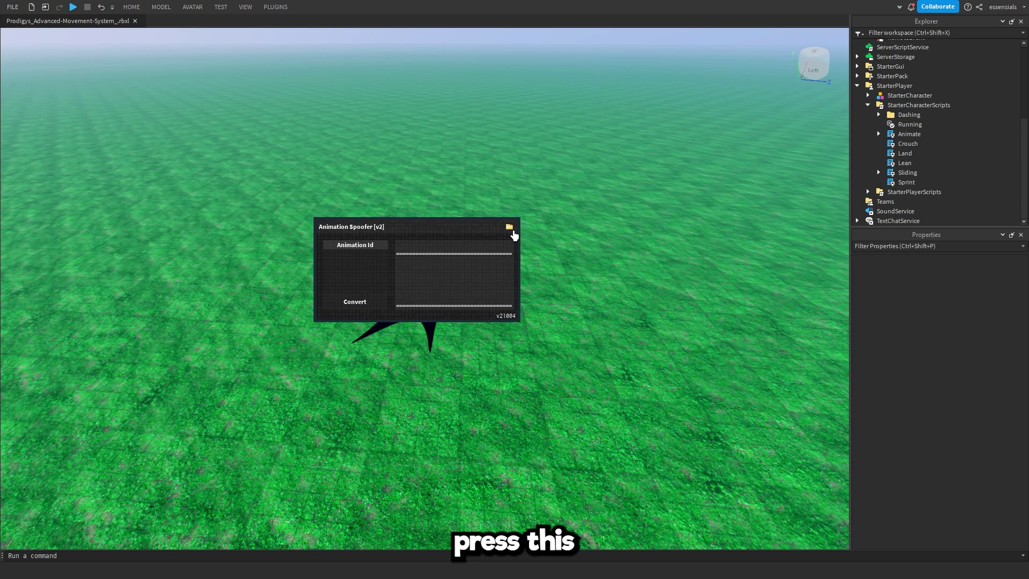
# - Run the Animation Spoofer's Replace all animations option under Experimental Features
pyautogui.click(510, 230)
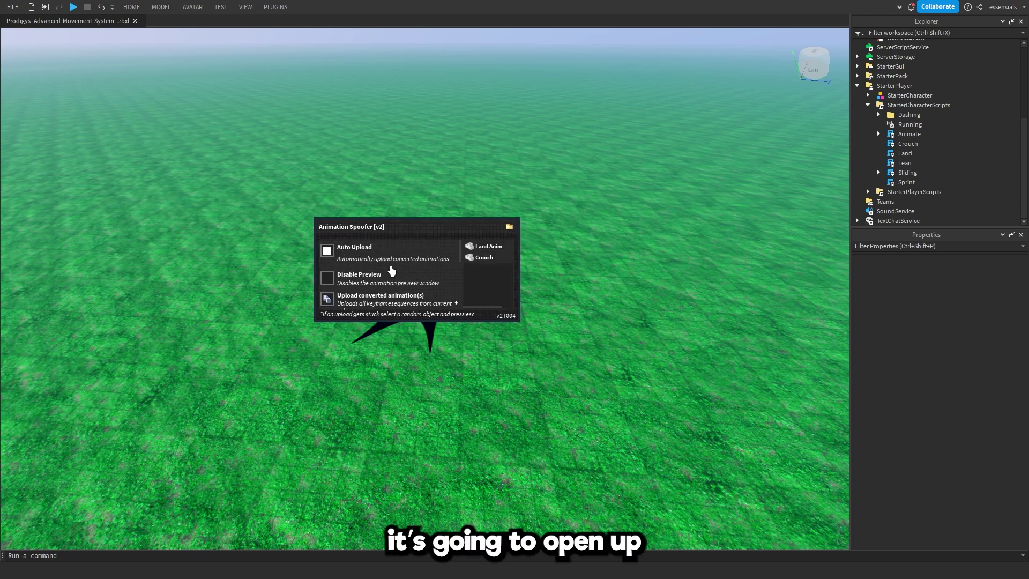
pyautogui.scroll(-5, 399, 266)
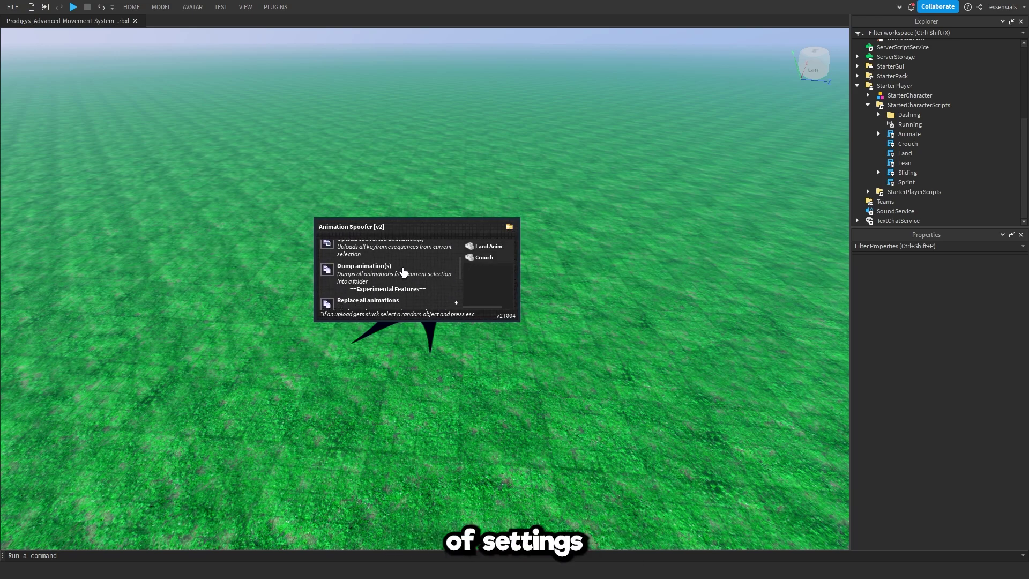
pyautogui.scroll(-1, 407, 266)
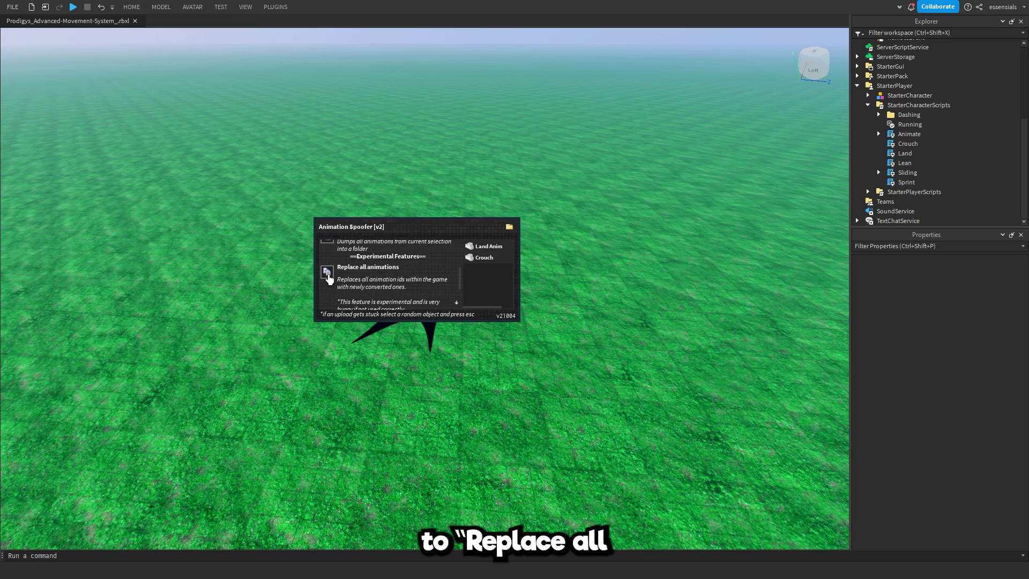
pyautogui.click(328, 274)
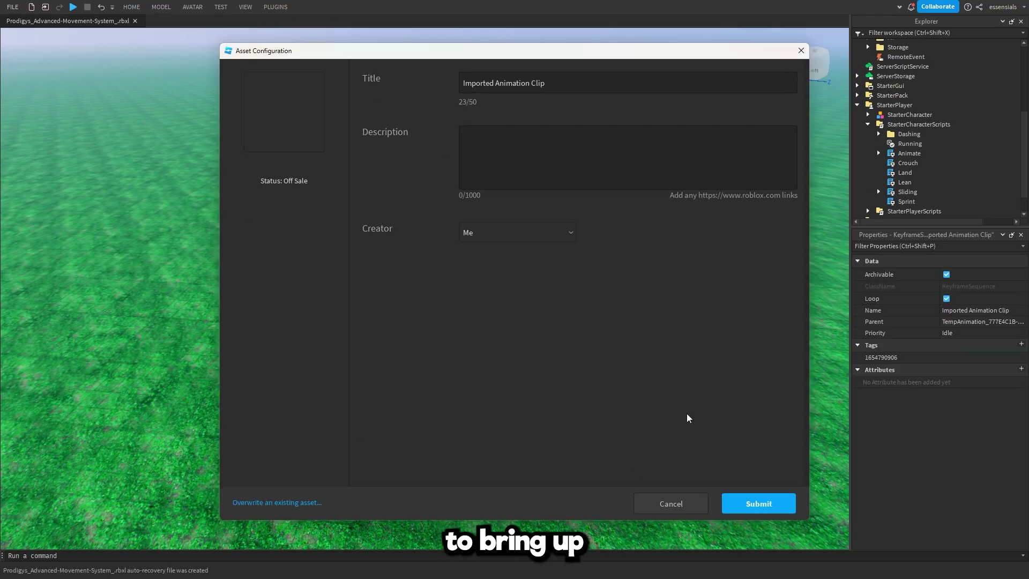
# - Submit the Imported Animation Clip and CWalk4 uploads, then deselect so conversion continues
pyautogui.click(730, 499)
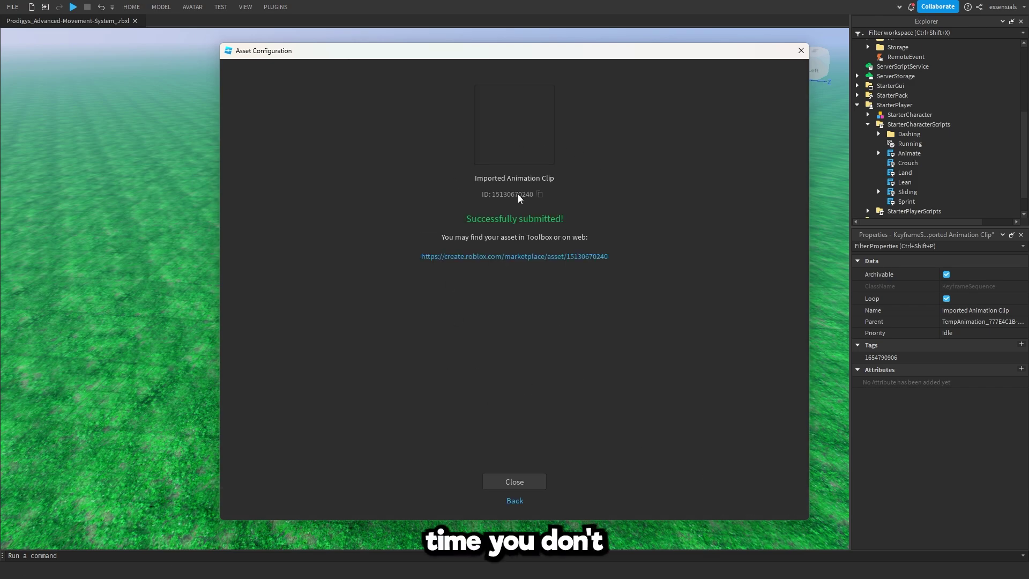
pyautogui.click(801, 52)
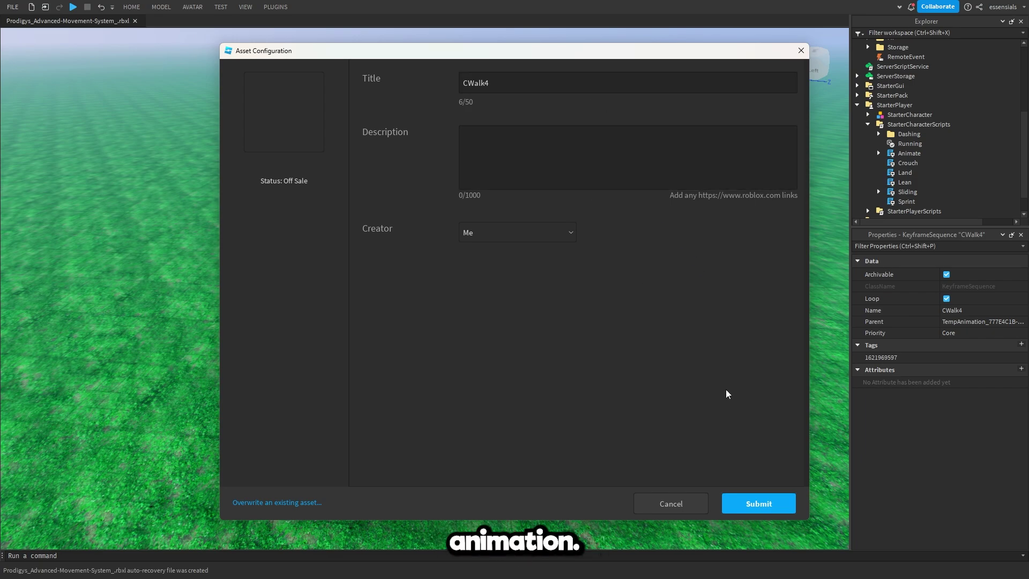
pyautogui.click(779, 503)
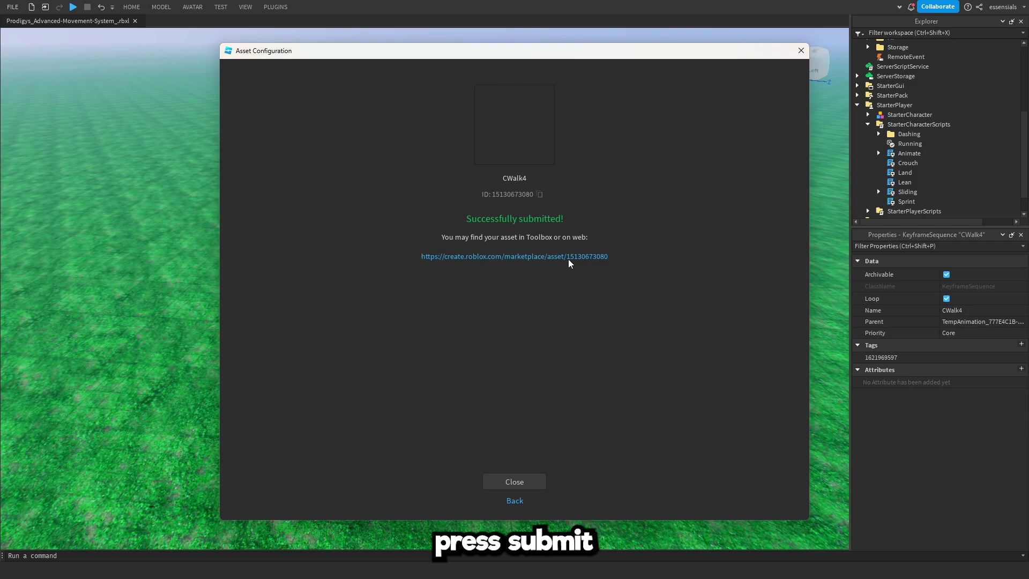
pyautogui.click(801, 51)
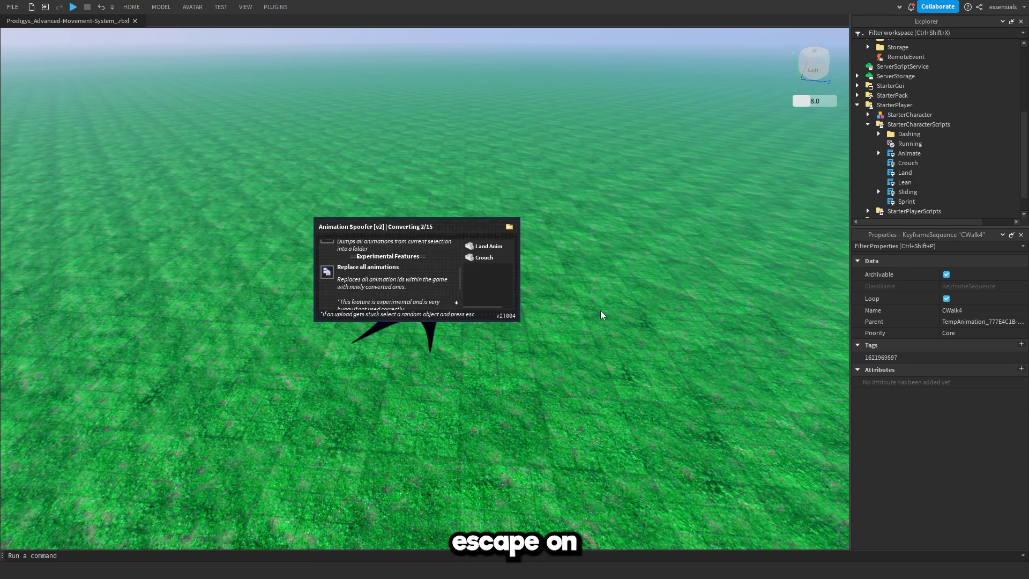
pyautogui.press('Escape')
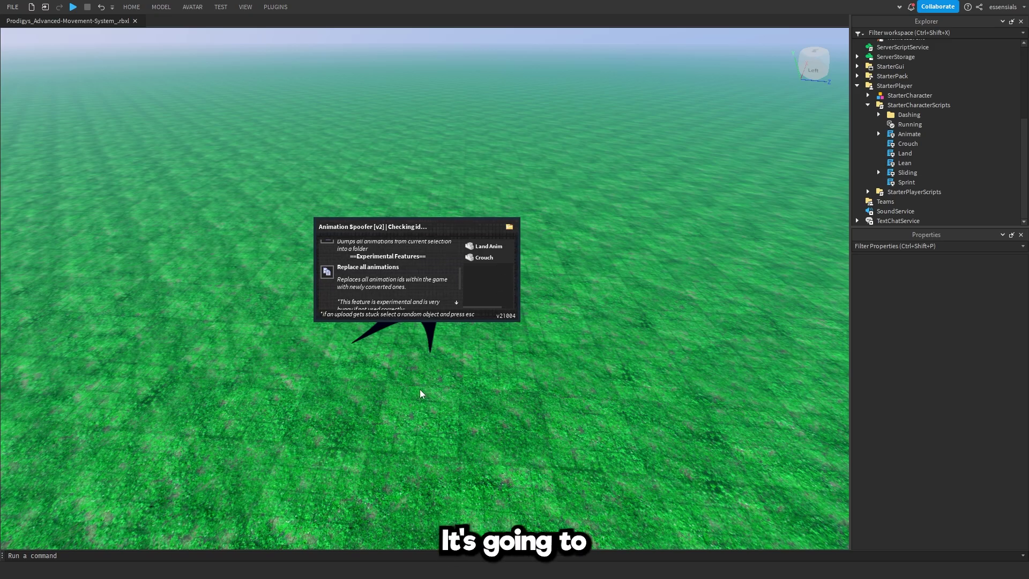
# - Submit the CFall2 and FrontRoll animation uploads and close the finished upload window
pyautogui.keyDown('shift'); pyautogui.scroll(1, 577, 358); pyautogui.keyUp('shift')
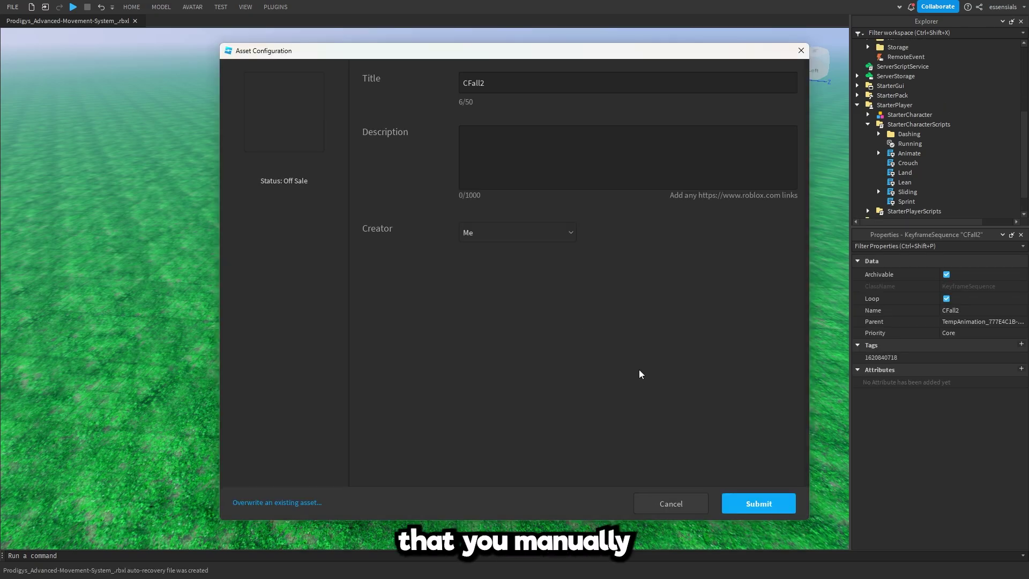
pyautogui.click(755, 503)
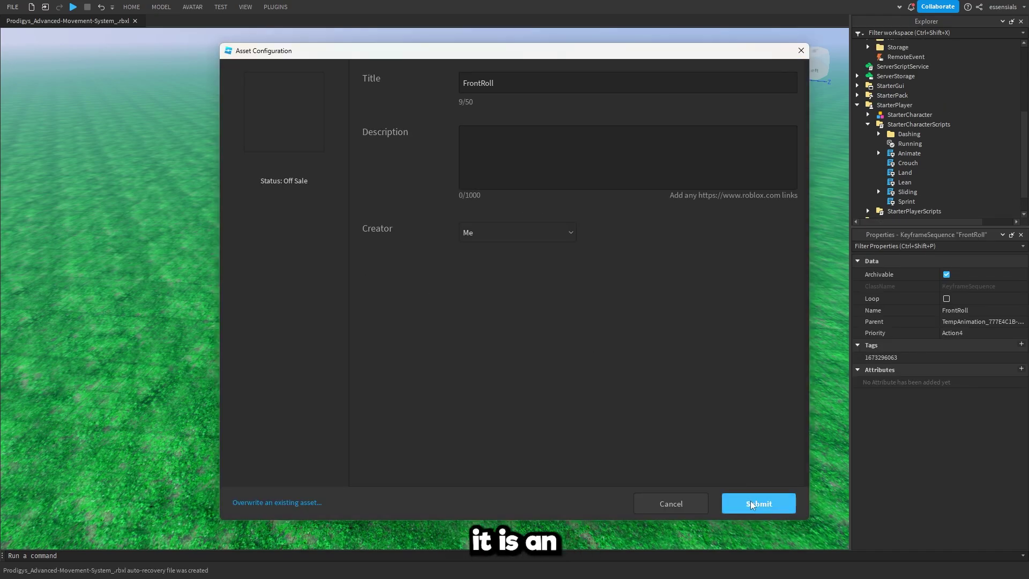
pyautogui.click(752, 503)
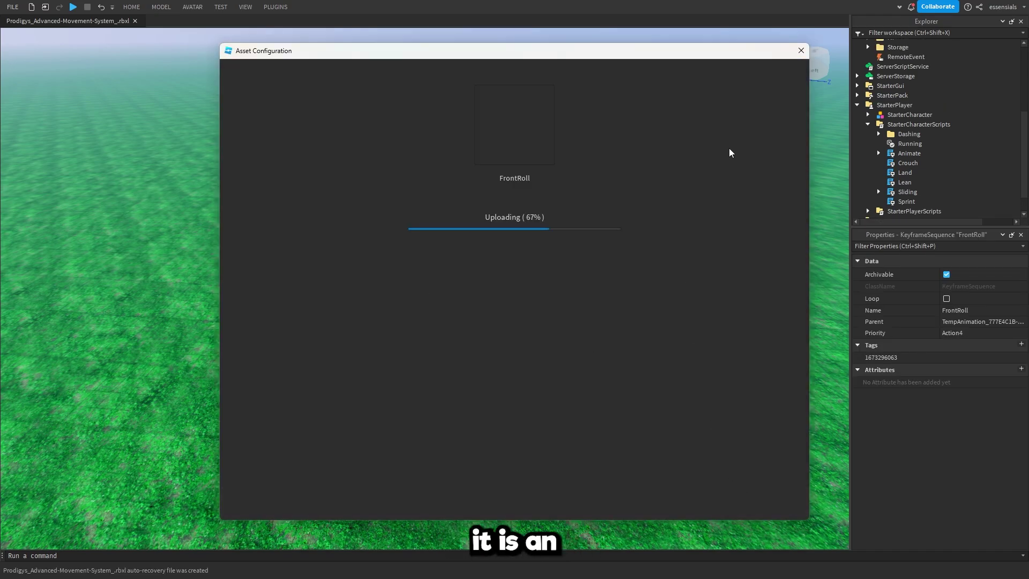
pyautogui.click(799, 51)
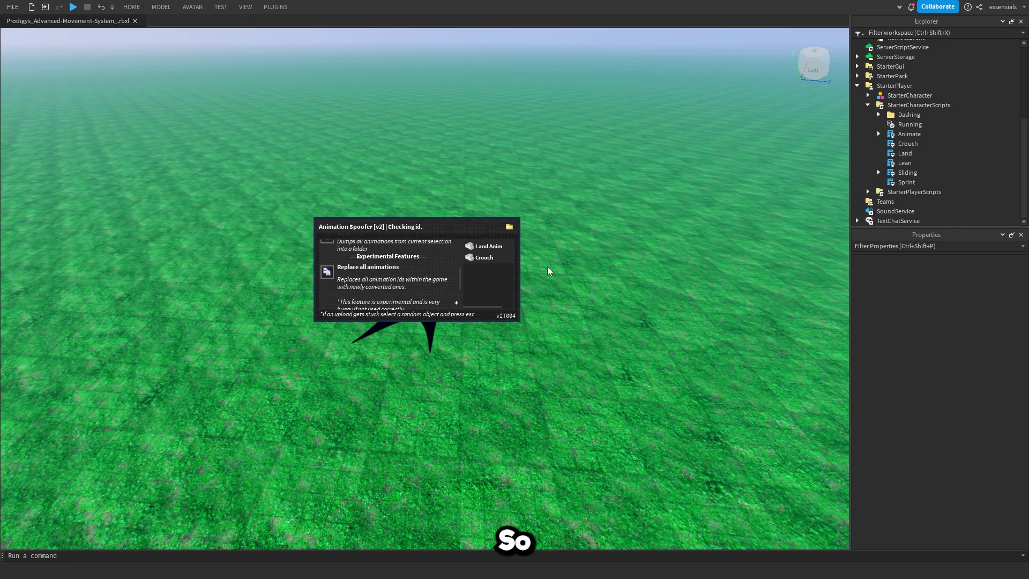
pyautogui.scroll(-2, 375, 287)
pyautogui.scroll(-2, 386, 279)
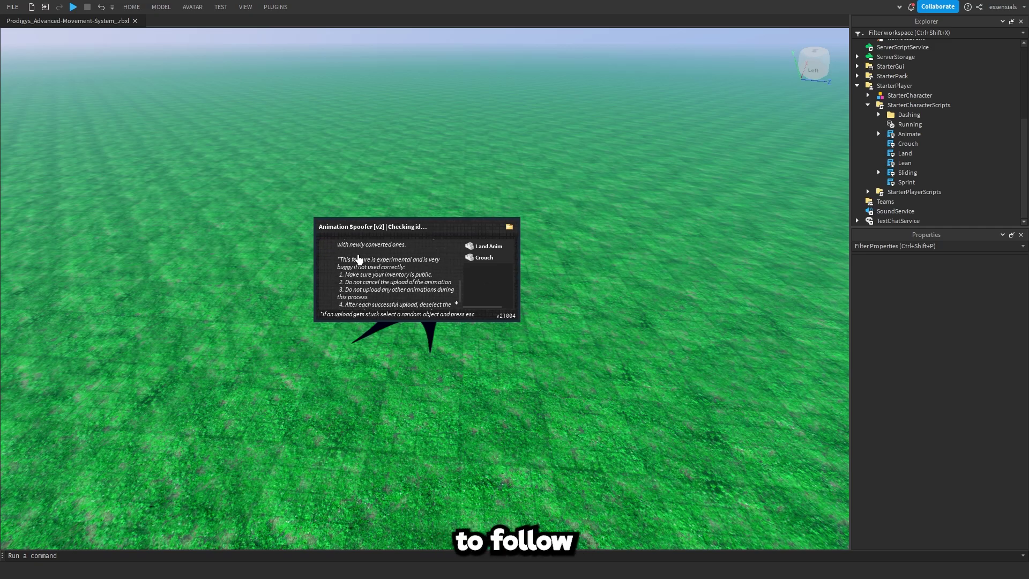
pyautogui.scroll(-3, 373, 274)
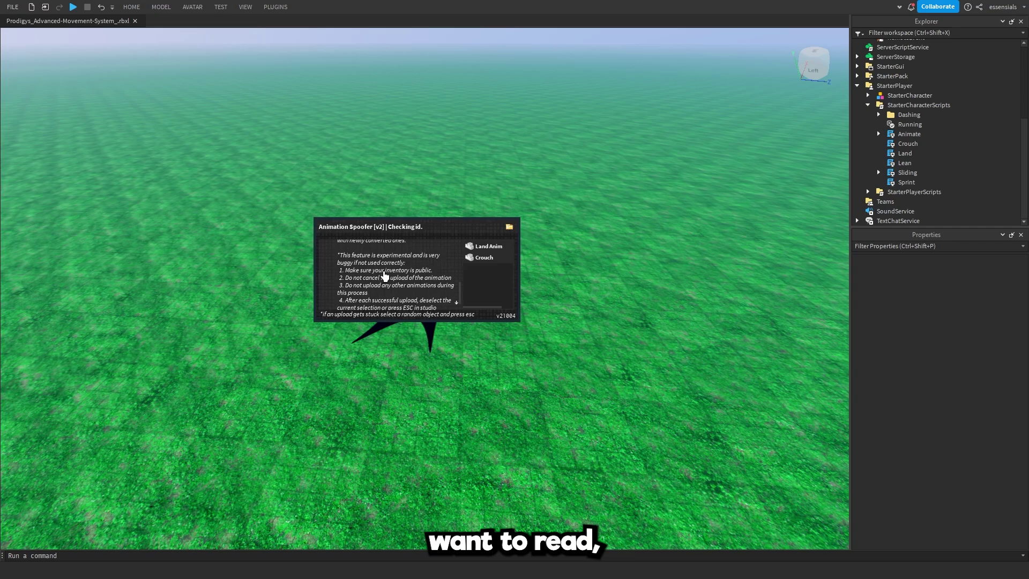
pyautogui.scroll(-3, 371, 270)
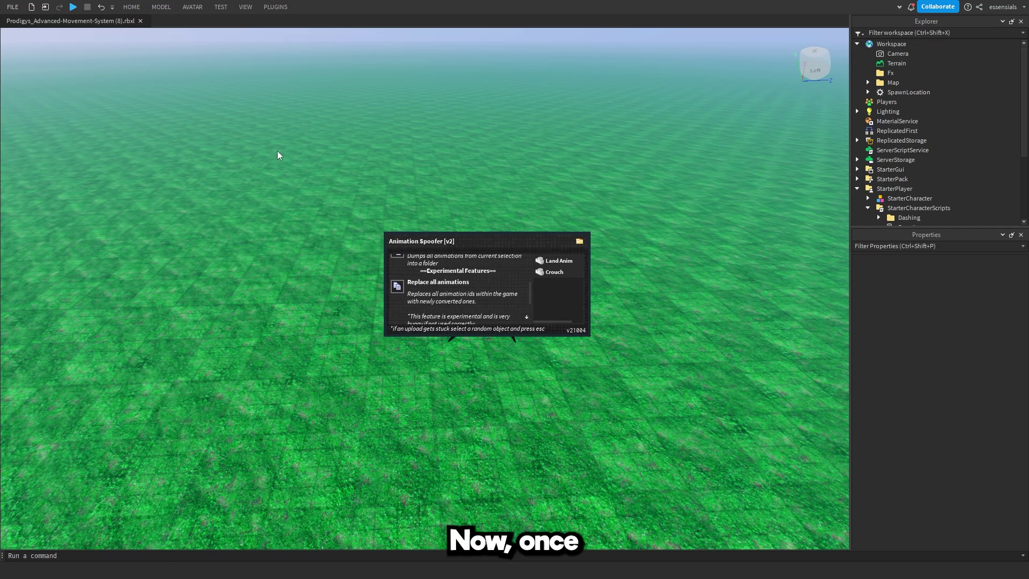
# - Hide the Animation Spoofer panel from the PLUGINS tab
pyautogui.click(275, 7)
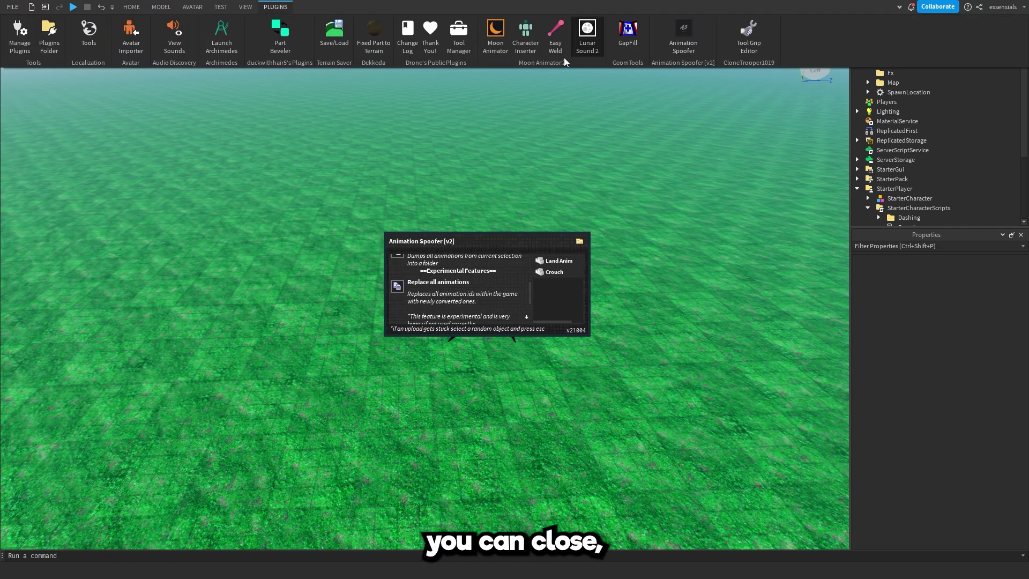
pyautogui.click(687, 38)
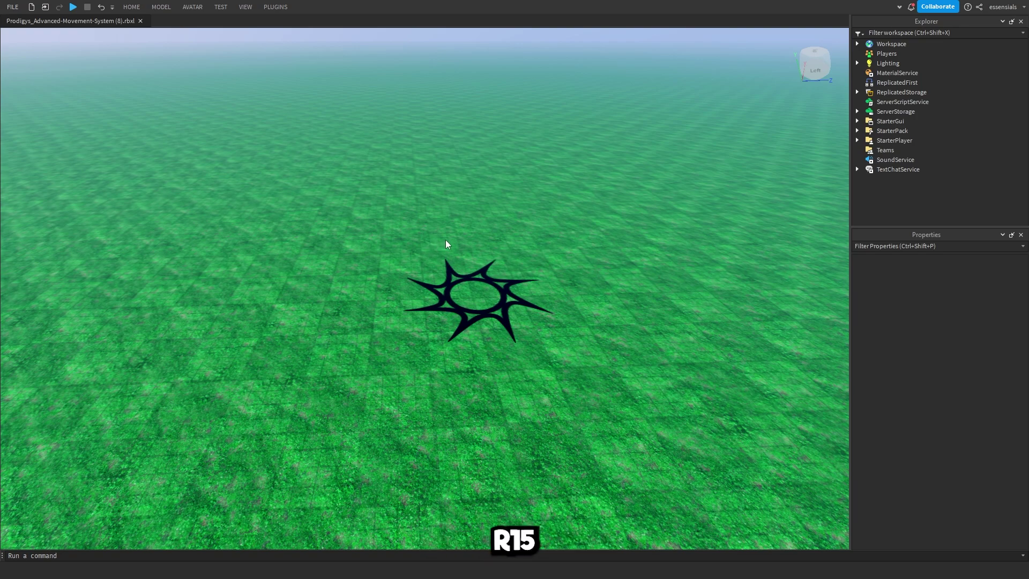
# - Playtest the game, walking, jumping and landing the avatar past the star decal
pyautogui.click(73, 7)
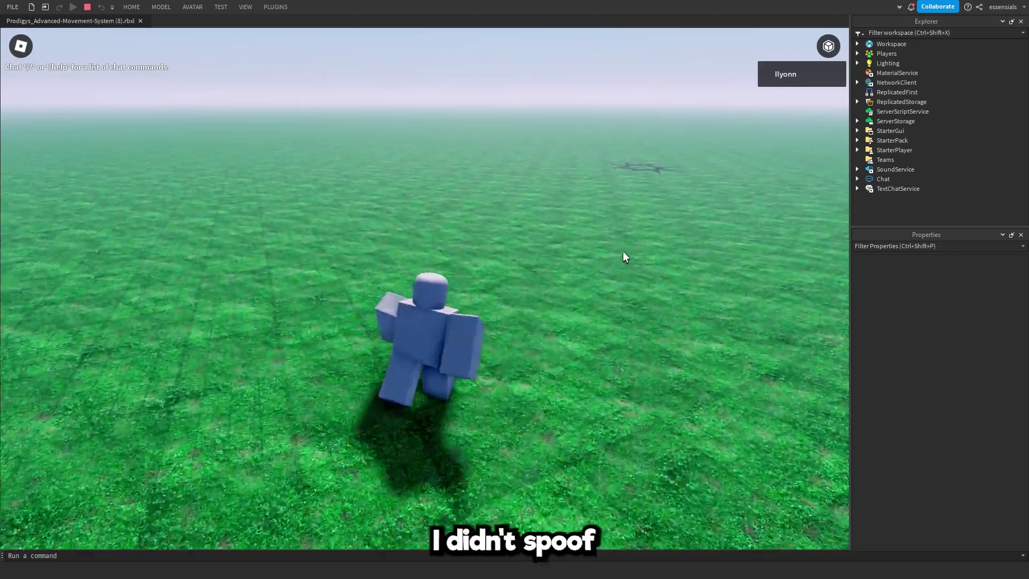
pyautogui.press('w')
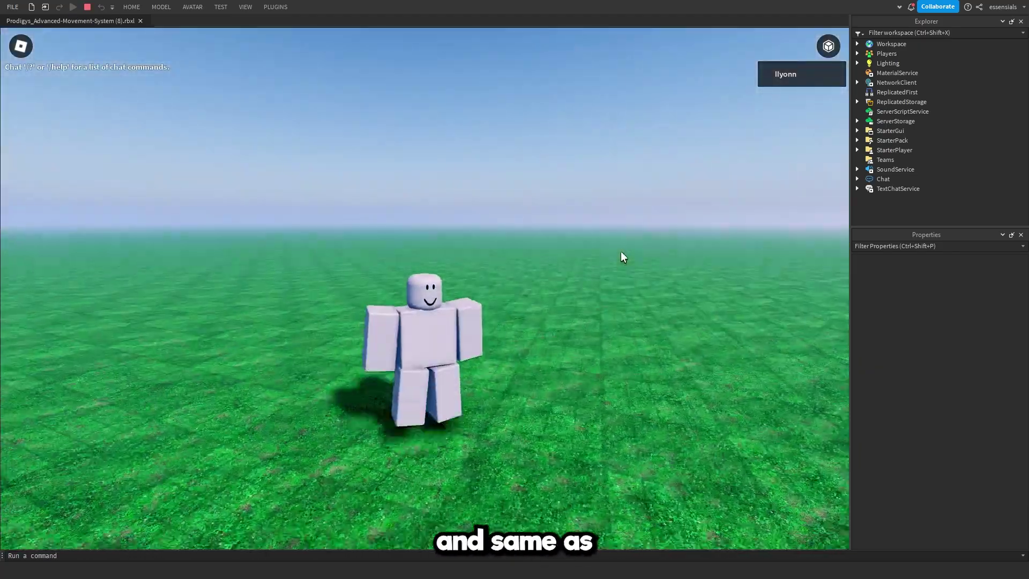
pyautogui.press('space')
pyautogui.press('w')
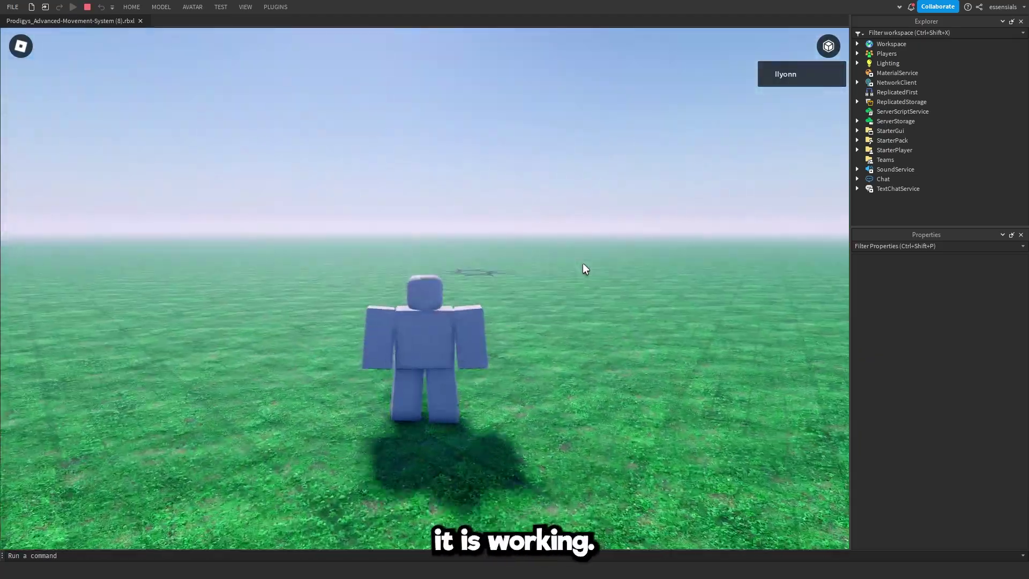
pyautogui.press('w')
pyautogui.moveTo(583, 268); pyautogui.dragTo(582, 300, button='right')
pyautogui.press('w')
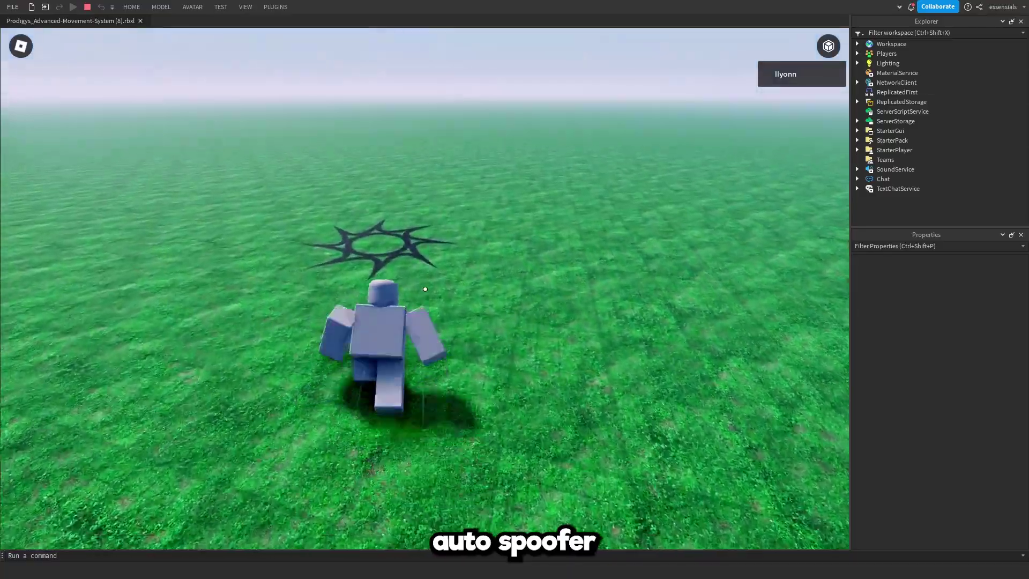
pyautogui.press('s')
pyautogui.press('s')
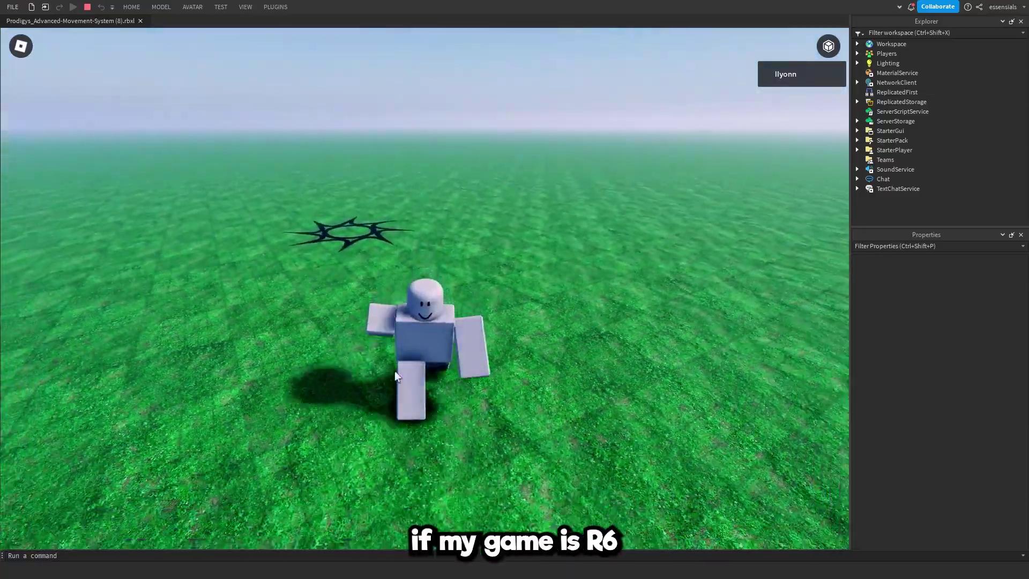